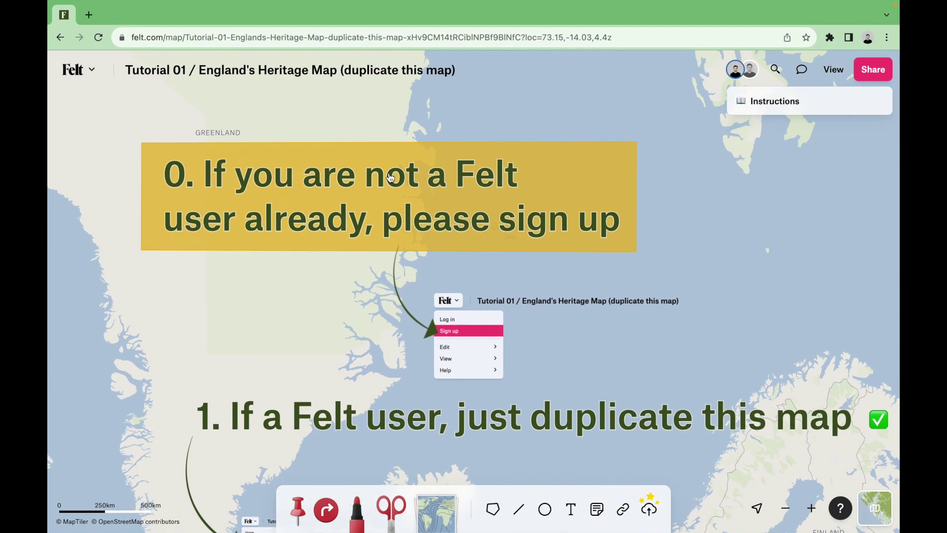
# - Inspect the heritage attributes of Hyde Park and Richmond Park's Registered Parks and Gardens entry
pyautogui.scroll(5, 501, 344)
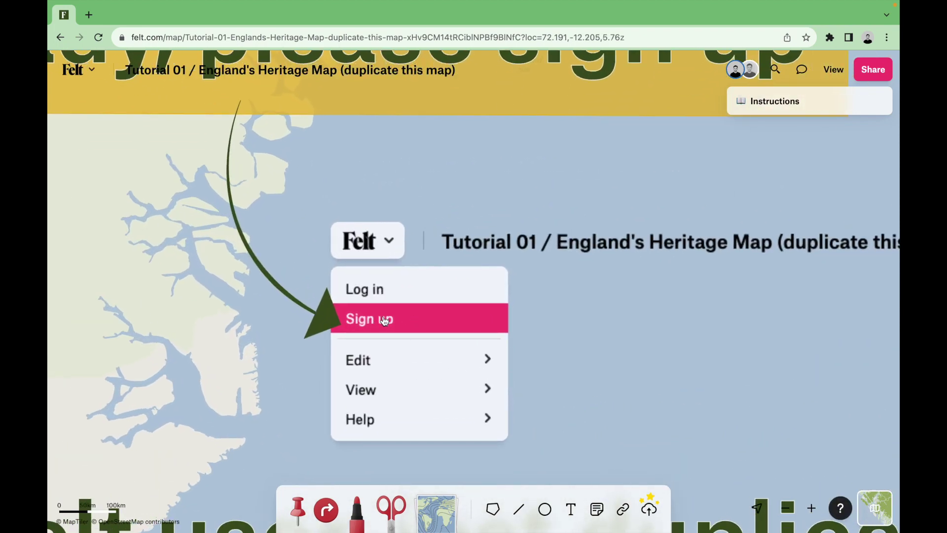
pyautogui.scroll(-5, 384, 321)
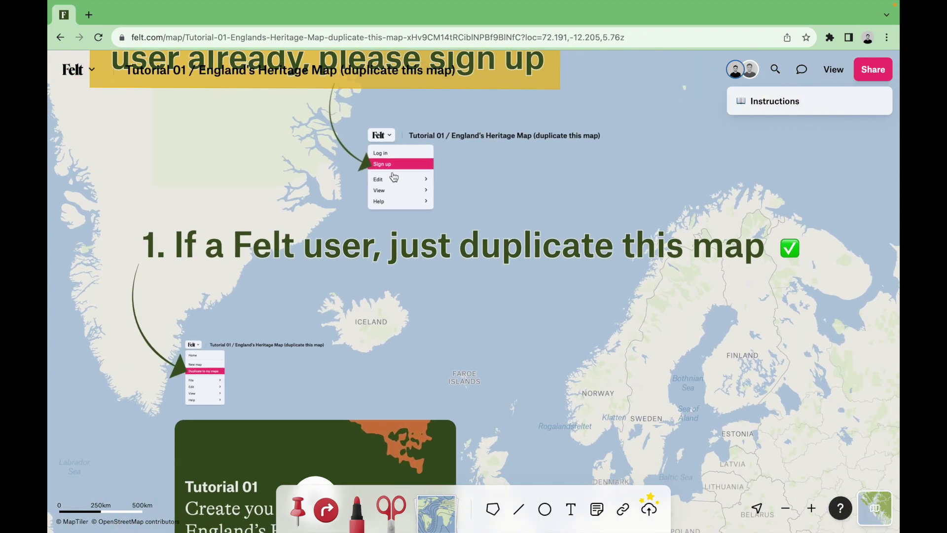
pyautogui.scroll(-2, 394, 175)
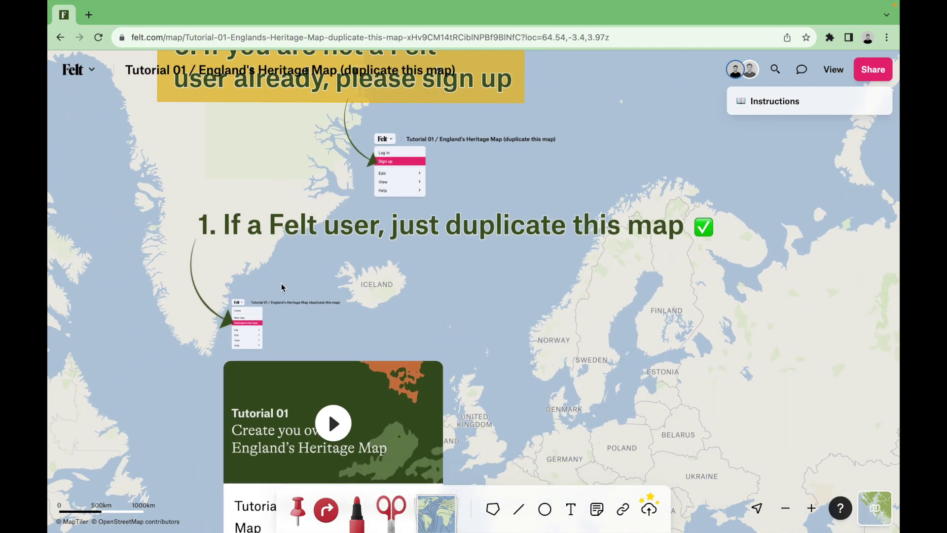
pyautogui.scroll(3, 237, 331)
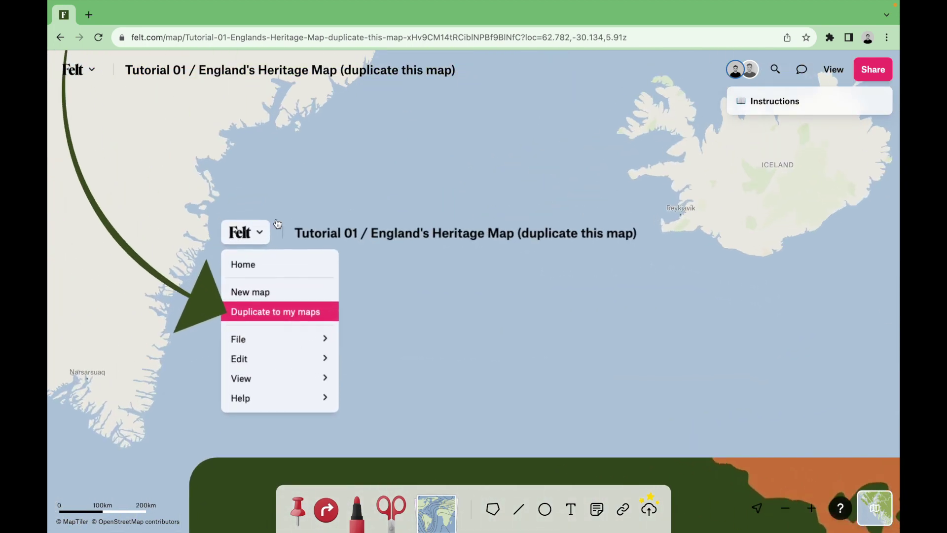
pyautogui.scroll(-2, 278, 224)
pyautogui.scroll(-3, 376, 256)
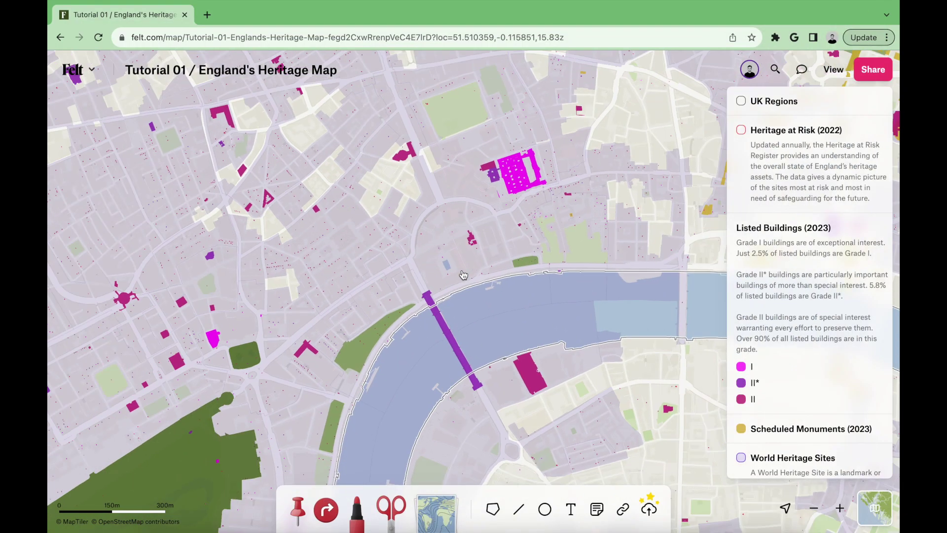
pyautogui.scroll(-5, 463, 274)
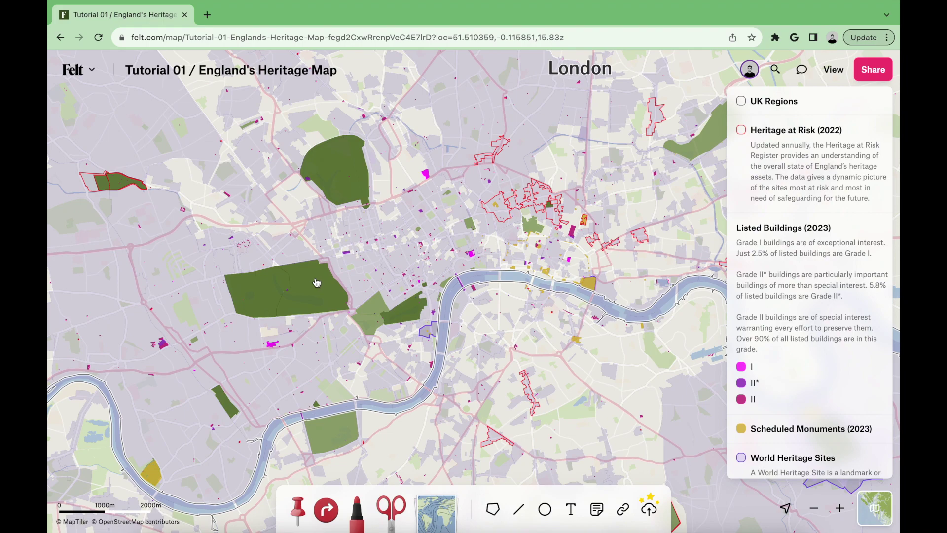
pyautogui.click(316, 282)
pyautogui.scroll(-5, 315, 282)
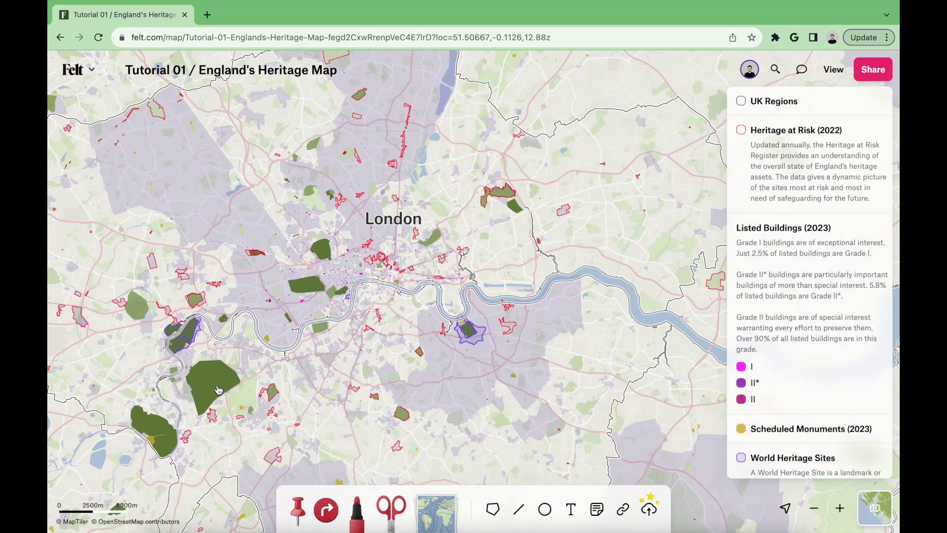
pyautogui.click(218, 388)
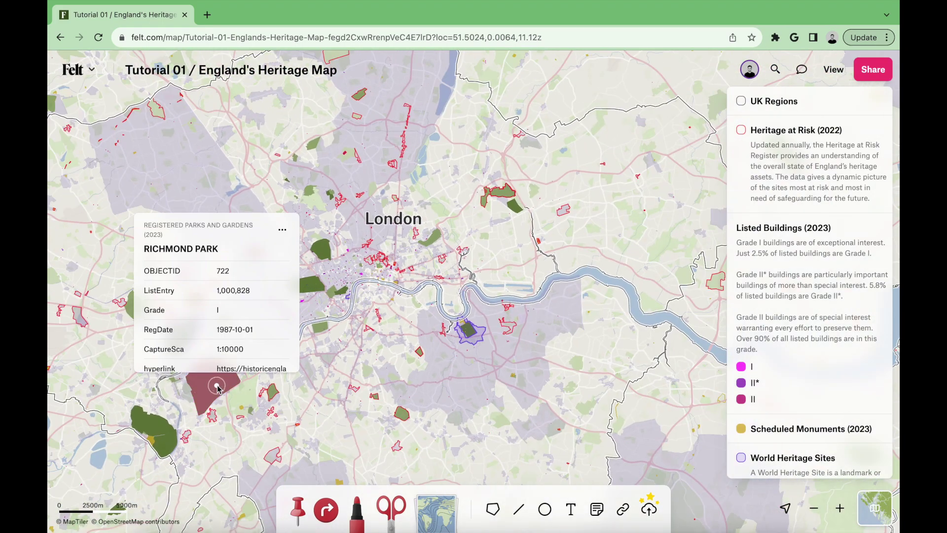
pyautogui.scroll(-5, 331, 248)
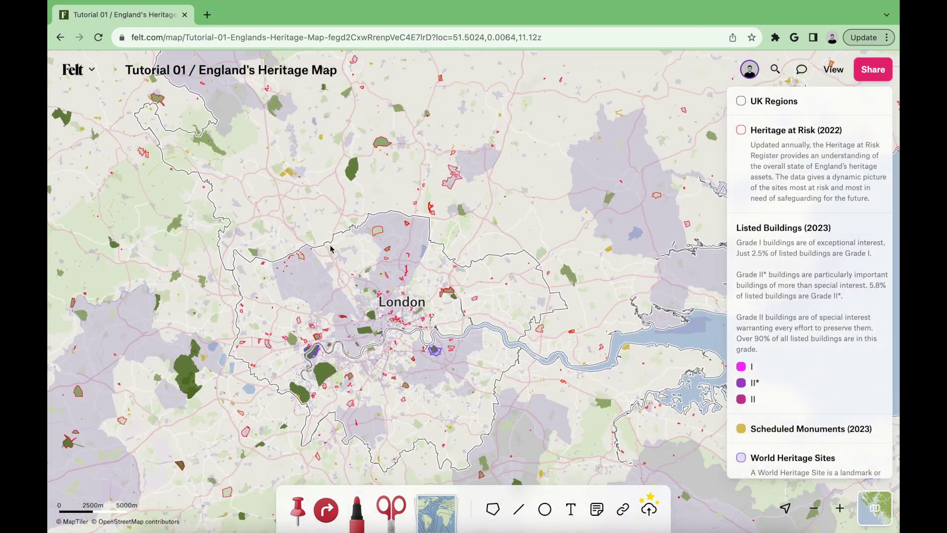
pyautogui.scroll(-5, 322, 382)
# - Pan north-west to Yorkshire and the North West, then show Heritage at Risk by Region
pyautogui.moveTo(276, 158); pyautogui.dragTo(476, 427)
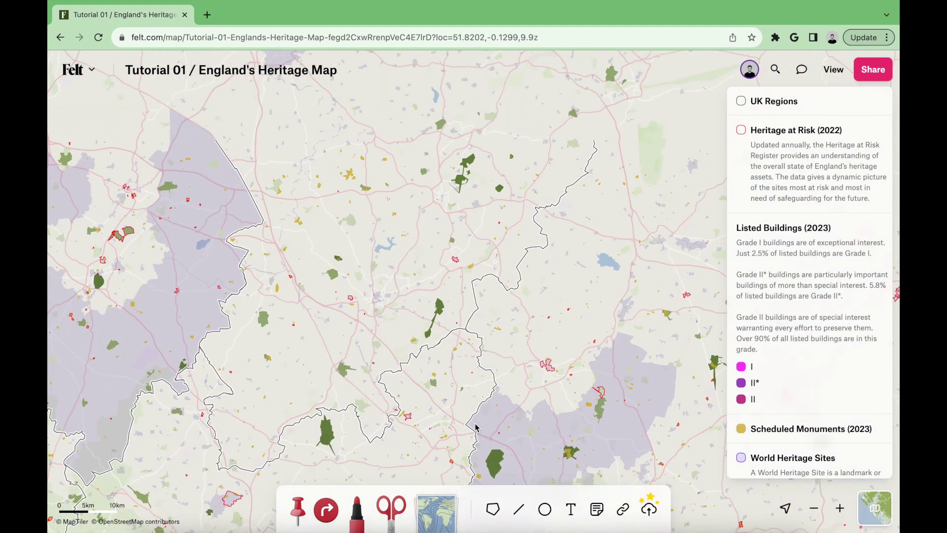
pyautogui.moveTo(246, 163); pyautogui.dragTo(419, 393)
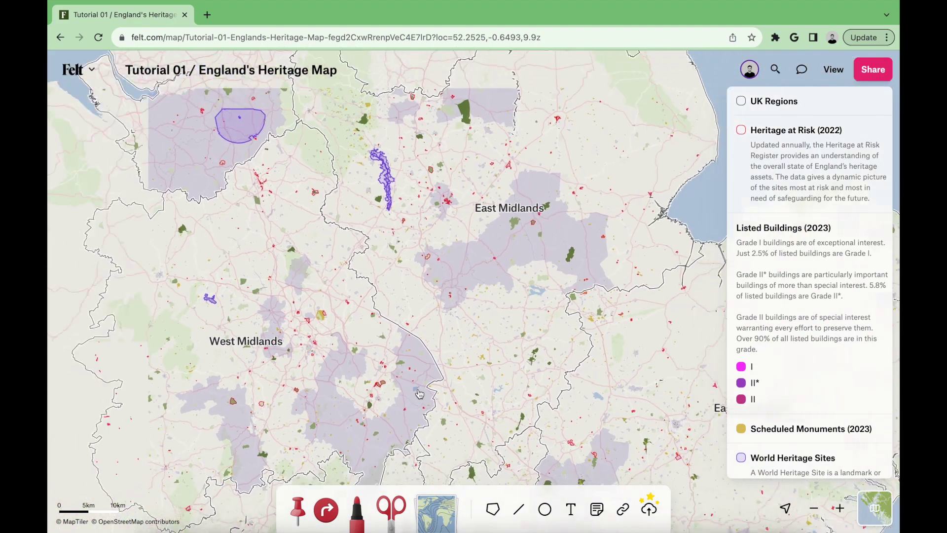
pyautogui.scroll(-5, 420, 394)
pyautogui.moveTo(372, 100); pyautogui.dragTo(314, 264)
pyautogui.scroll(-3, 806, 311)
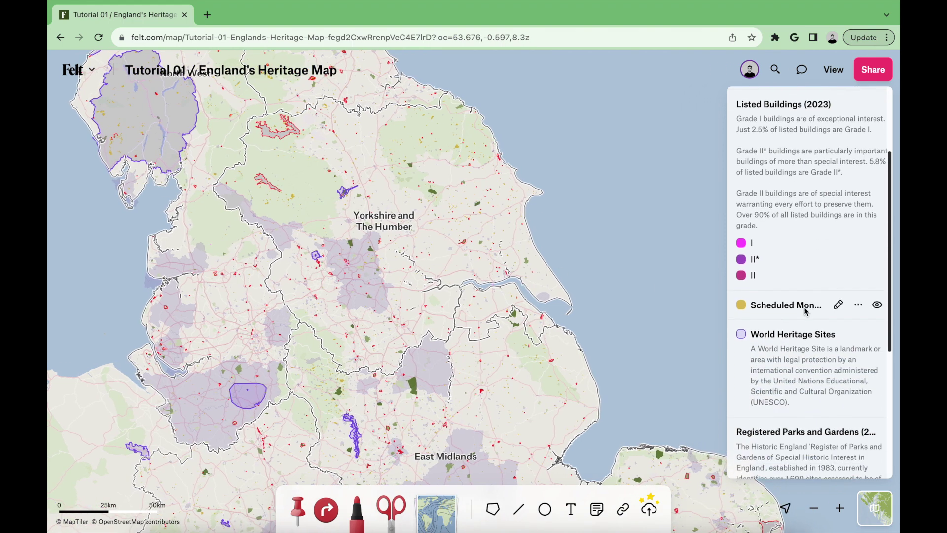
pyautogui.scroll(-5, 806, 311)
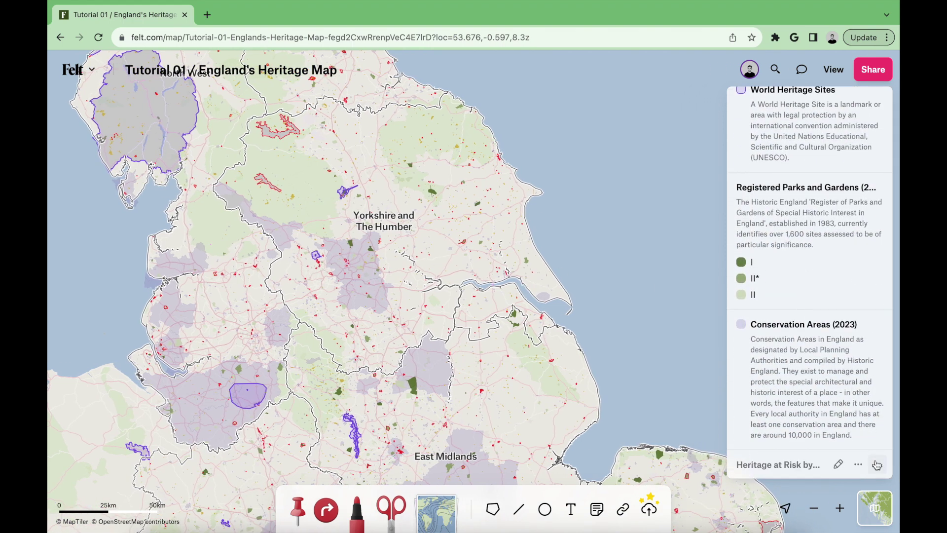
pyautogui.click(878, 466)
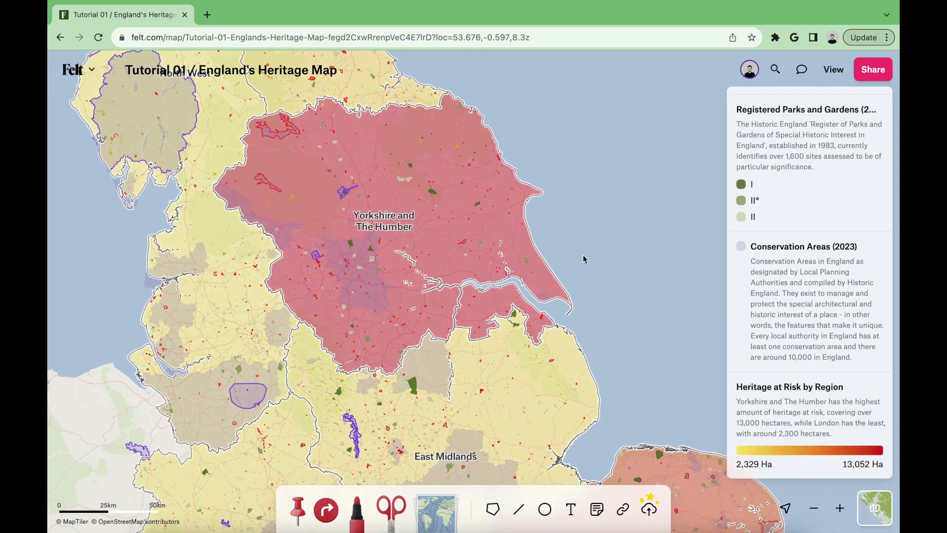
pyautogui.scroll(5, 394, 198)
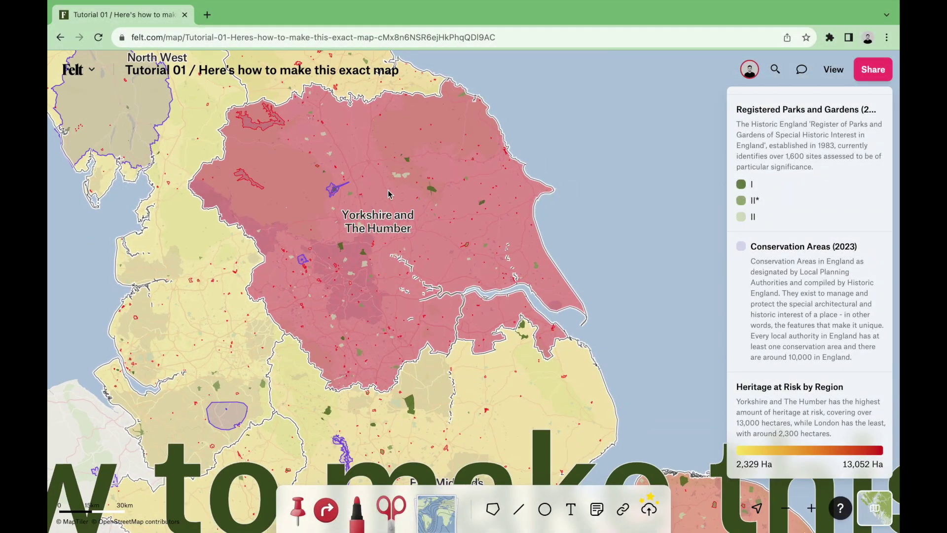
# - Scroll over to the 'Here's how to make this exact map' guide's '1. Collect the data' step
pyautogui.scroll(-5, 389, 194)
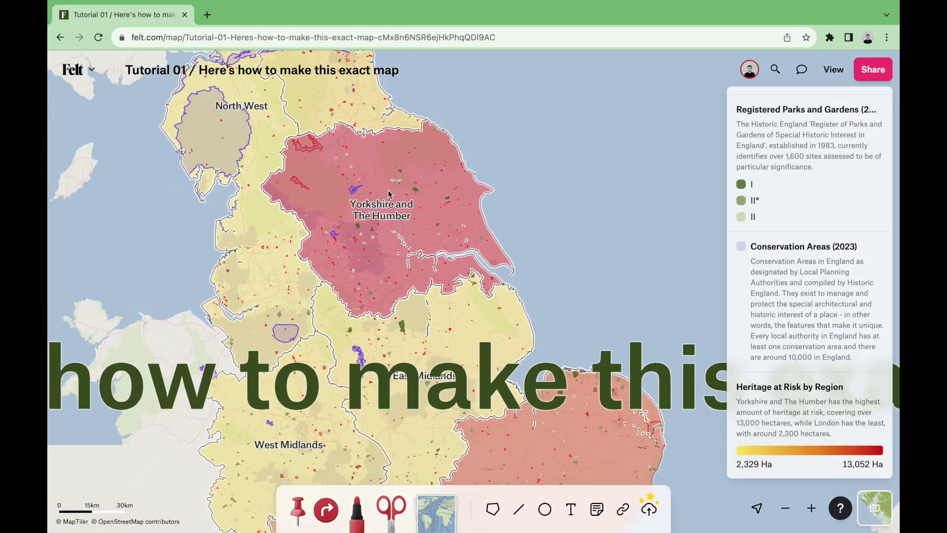
pyautogui.scroll(-5, 388, 194)
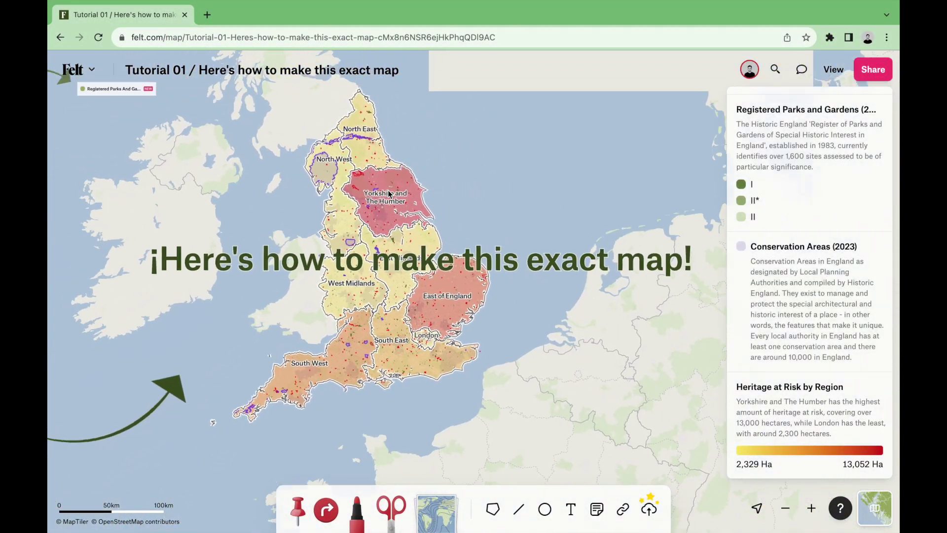
pyautogui.scroll(-5, 388, 194)
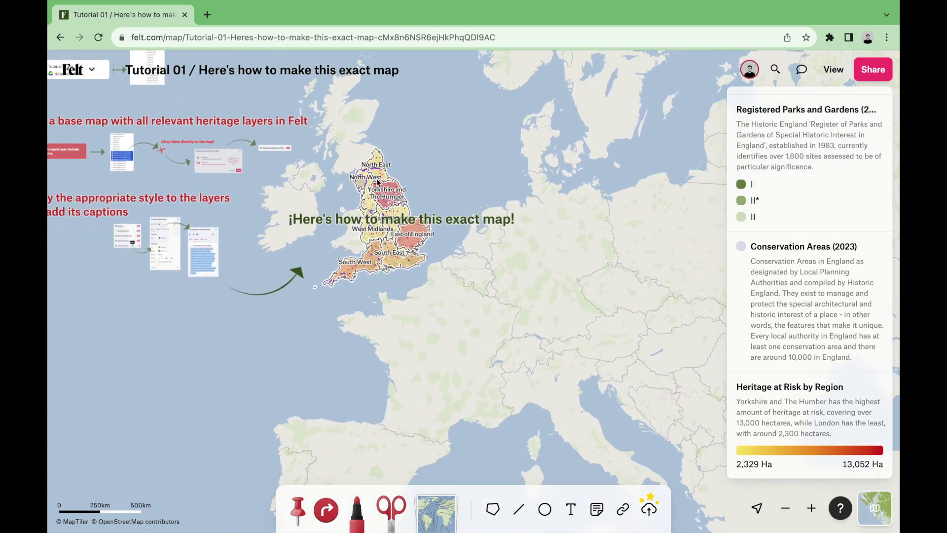
pyautogui.hscroll(-3, 427, 210)
pyautogui.hscroll(-6, 427, 210)
pyautogui.scroll(4, 427, 209)
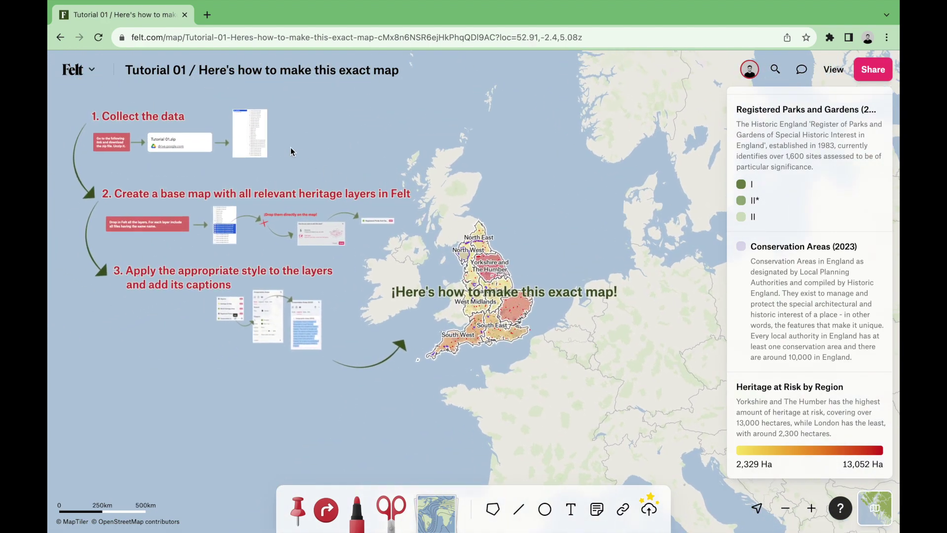
pyautogui.scroll(5, 239, 190)
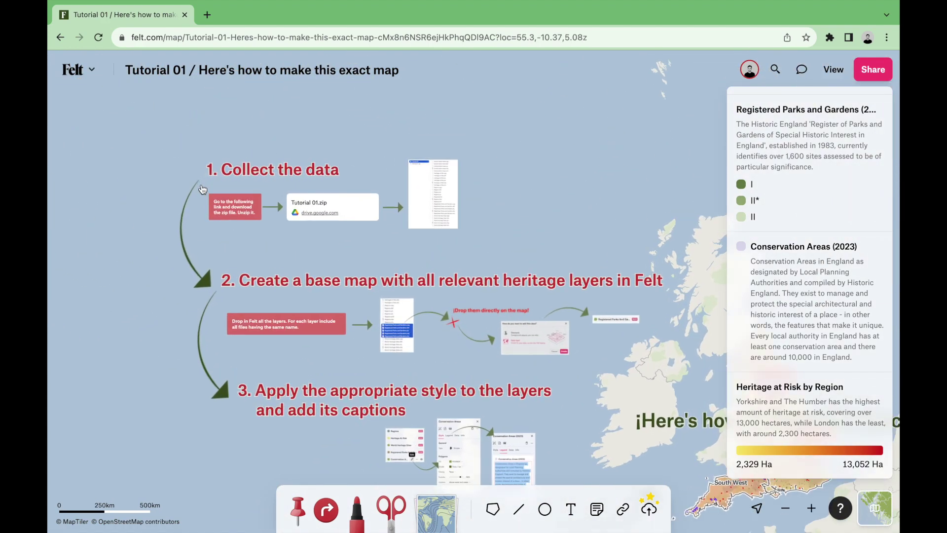
pyautogui.scroll(4, 239, 190)
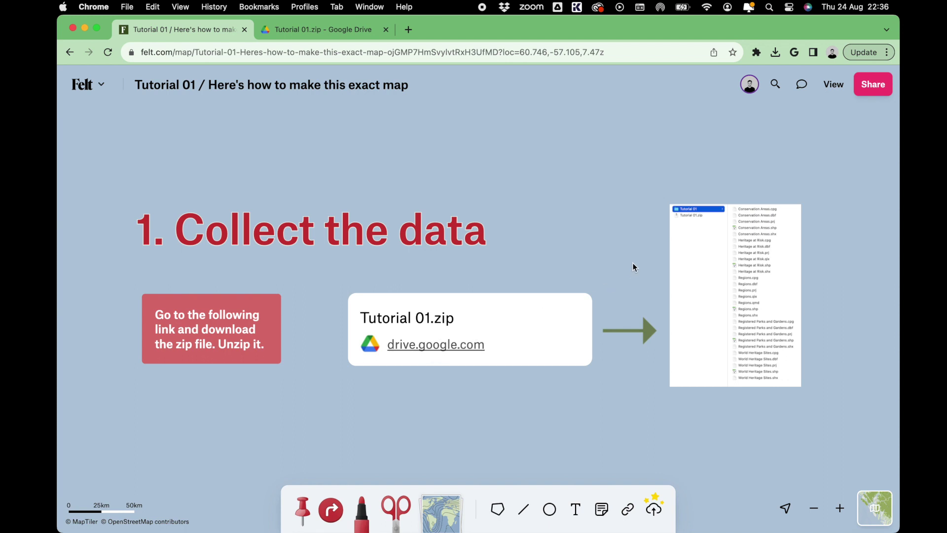
pyautogui.moveTo(631, 263); pyautogui.dragTo(385, 264)
pyautogui.scroll(5, 447, 237)
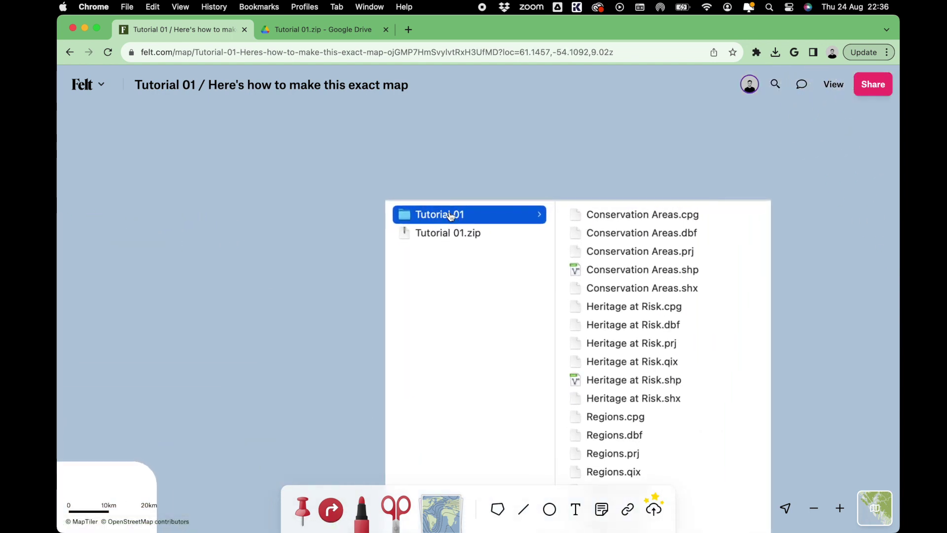
pyautogui.scroll(-3, 588, 315)
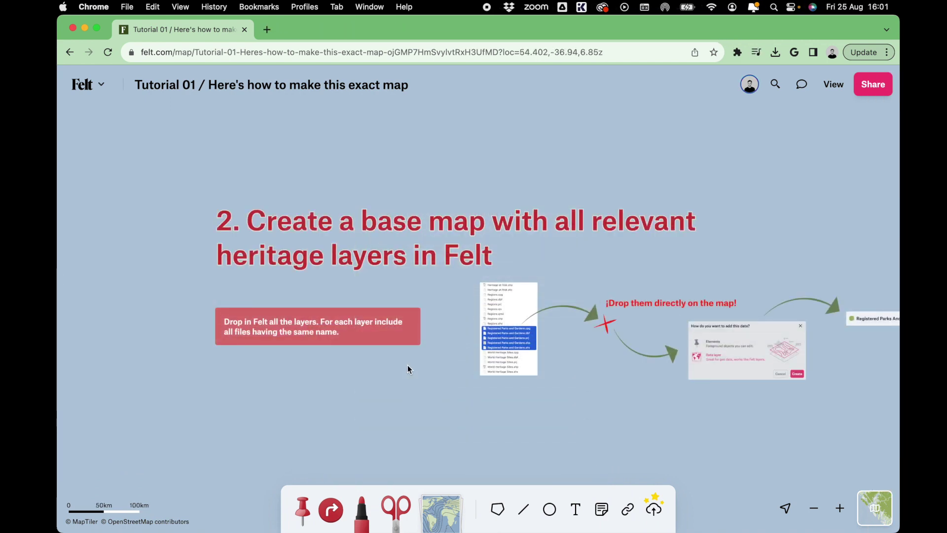
# - Pan past the drop-files and add-data illustrations to the Registered Parks And Gardens layer example
pyautogui.scroll(5, 303, 360)
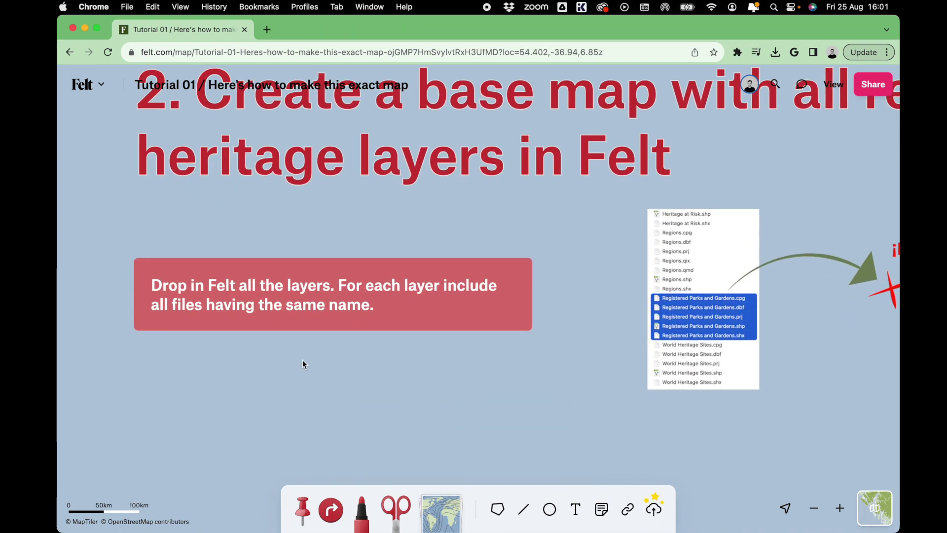
pyautogui.moveTo(678, 383); pyautogui.dragTo(291, 377)
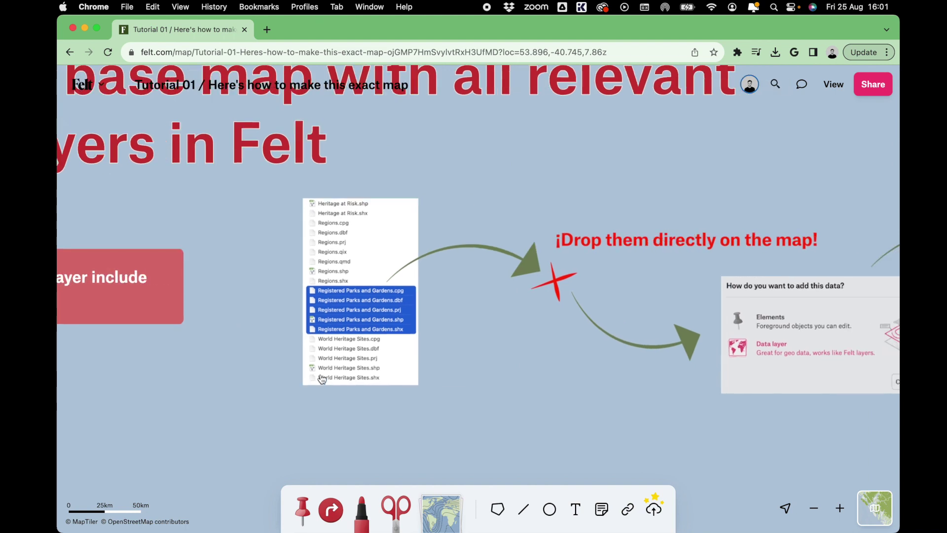
pyautogui.scroll(2, 327, 300)
pyautogui.moveTo(644, 294); pyautogui.dragTo(220, 273)
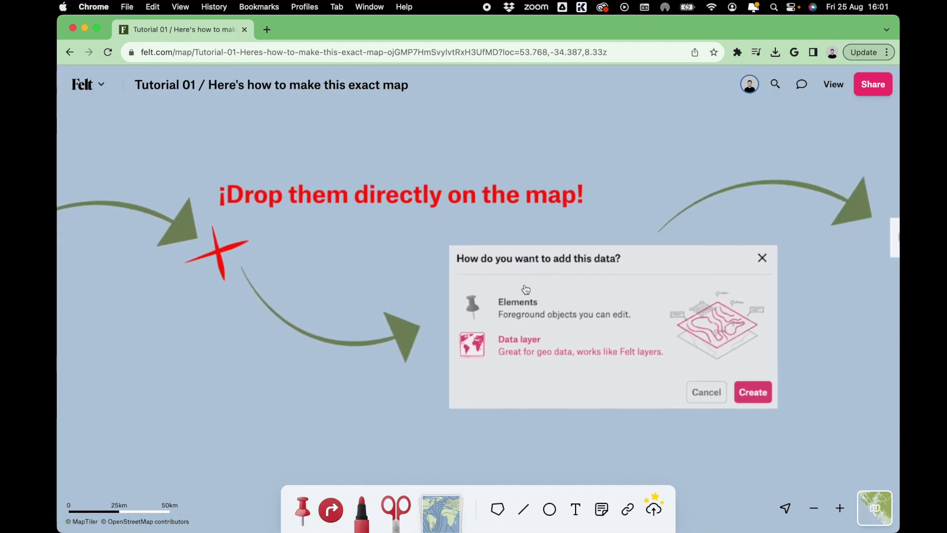
pyautogui.moveTo(487, 291); pyautogui.dragTo(348, 297)
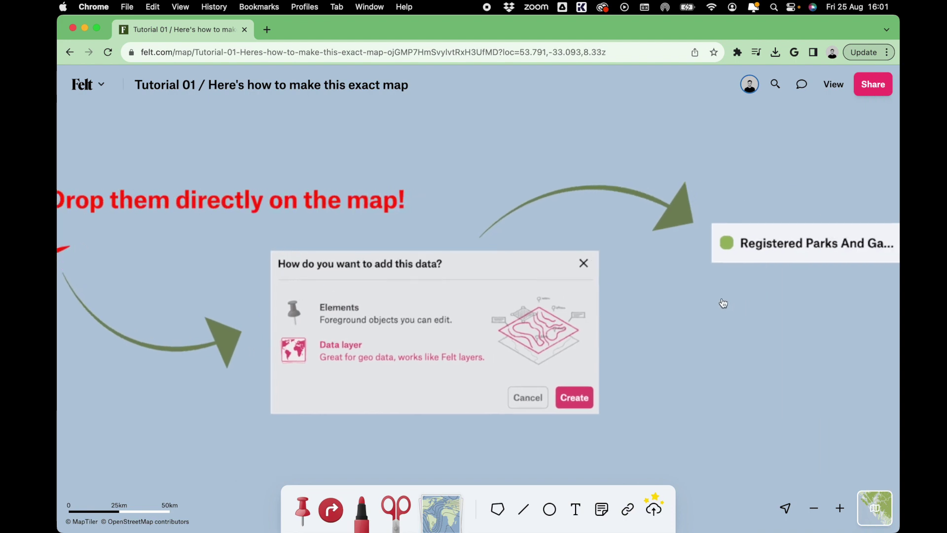
pyautogui.moveTo(723, 302); pyautogui.dragTo(491, 311)
pyautogui.scroll(2, 567, 250)
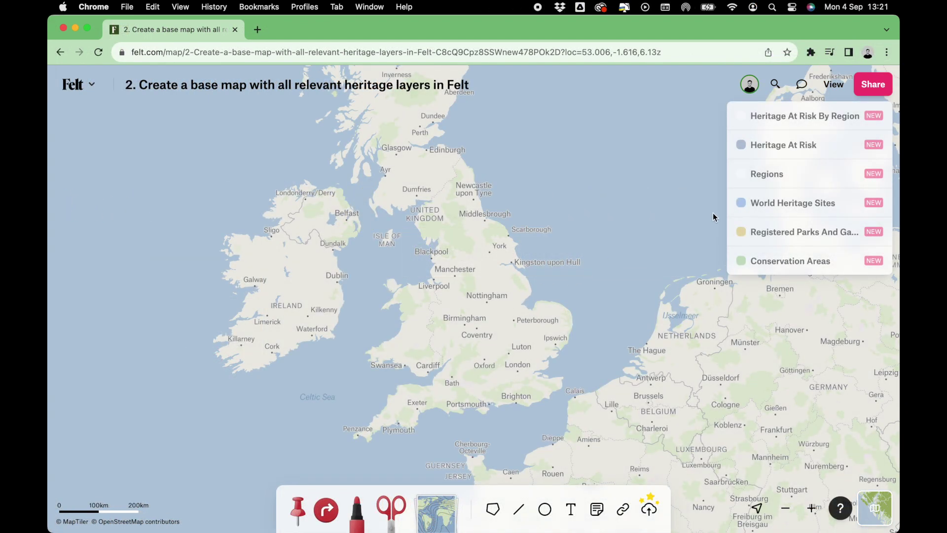
# - Move Regions to the top and Heritage At Risk By Region to the bottom of the layer list
pyautogui.moveTo(765, 176); pyautogui.dragTo(768, 117)
pyautogui.moveTo(772, 150); pyautogui.dragTo(759, 266)
pyautogui.moveTo(758, 266); pyautogui.dragTo(758, 269)
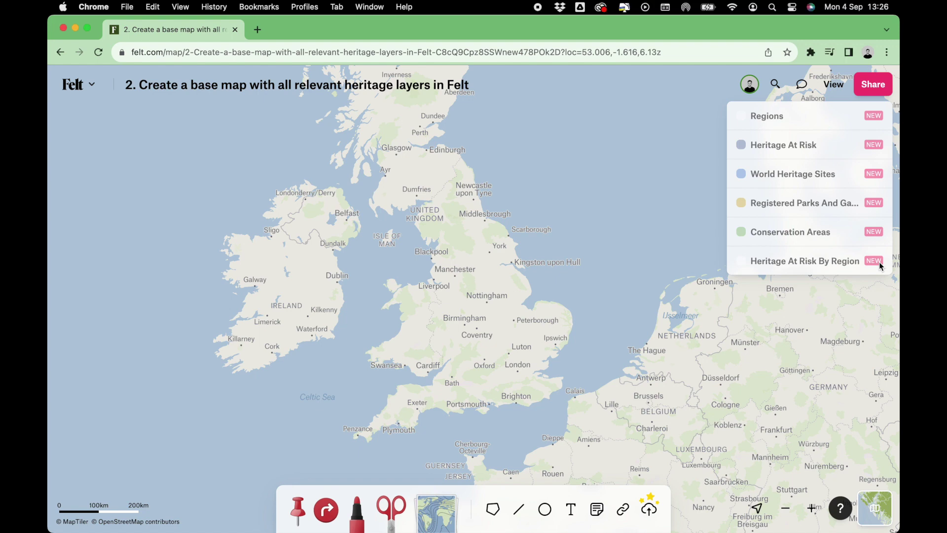
# - Turn on all six layers, from Heritage At Risk By Region up to Regions
pyautogui.click(876, 262)
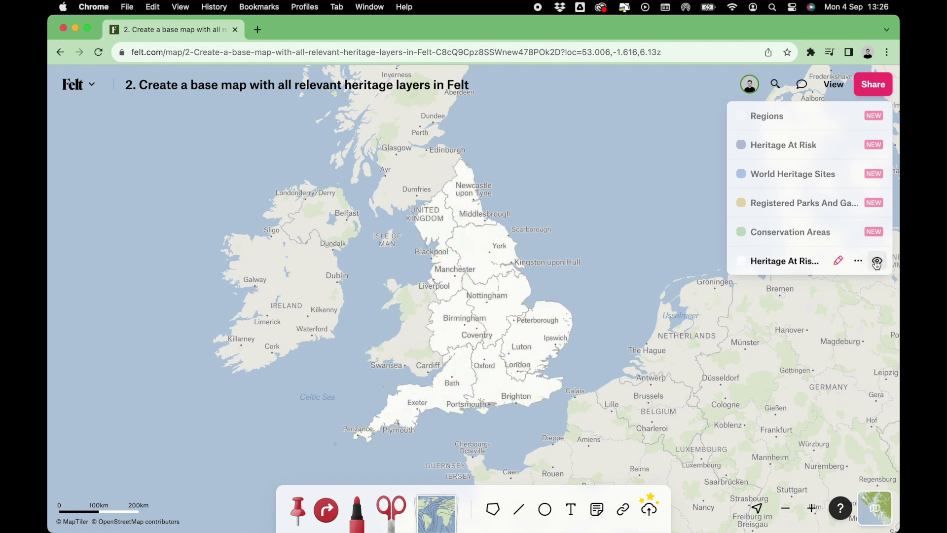
pyautogui.click(877, 236)
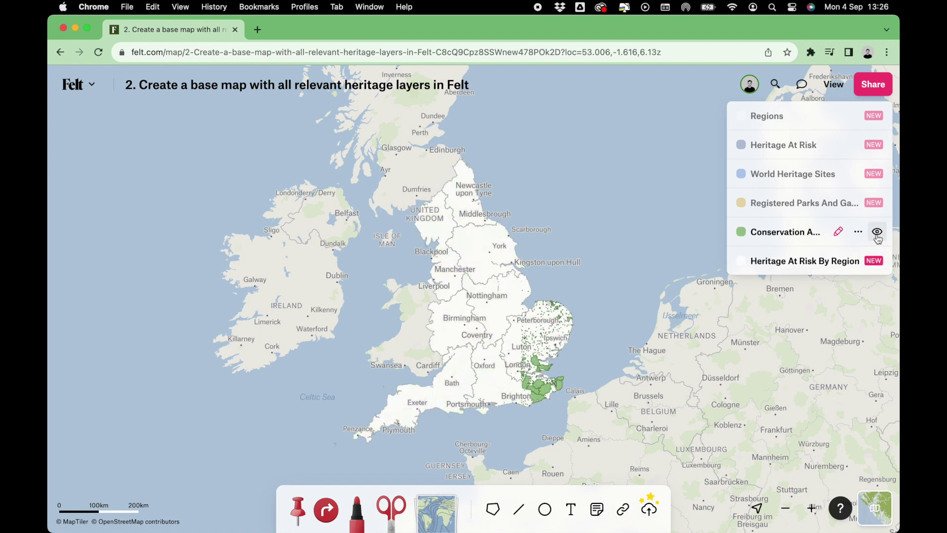
pyautogui.click(880, 212)
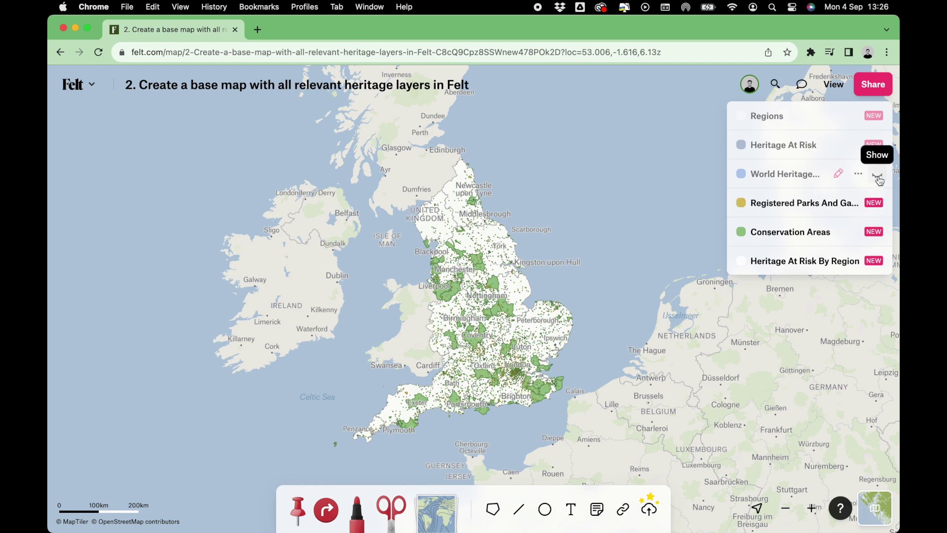
pyautogui.click(878, 175)
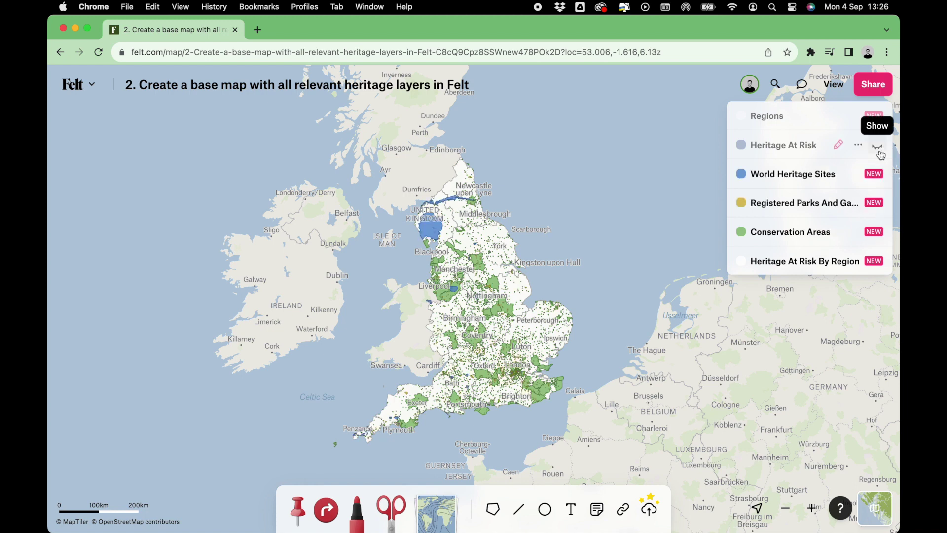
pyautogui.click(878, 146)
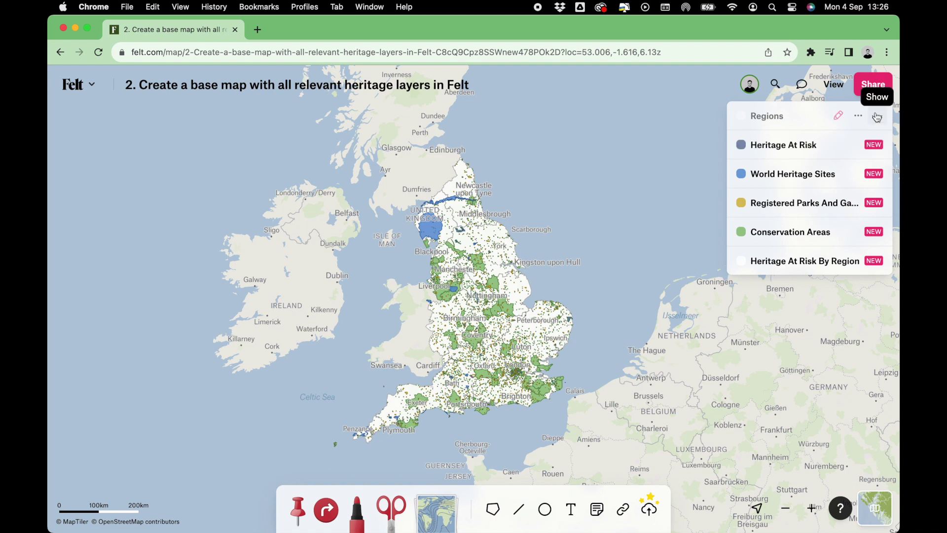
pyautogui.click(877, 117)
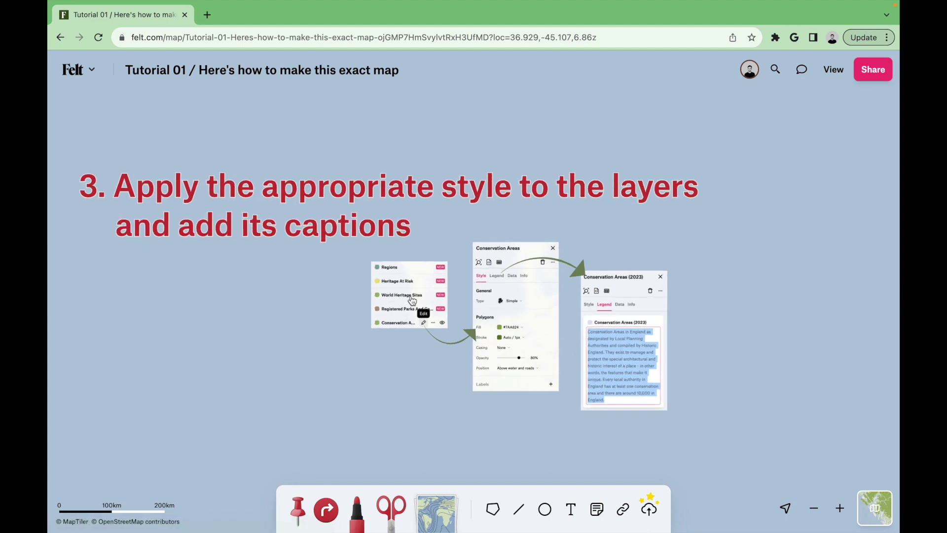
# - Scroll past the step-3 styling illustration to England's Heritage Map and its captioned legend
pyautogui.scroll(5, 412, 301)
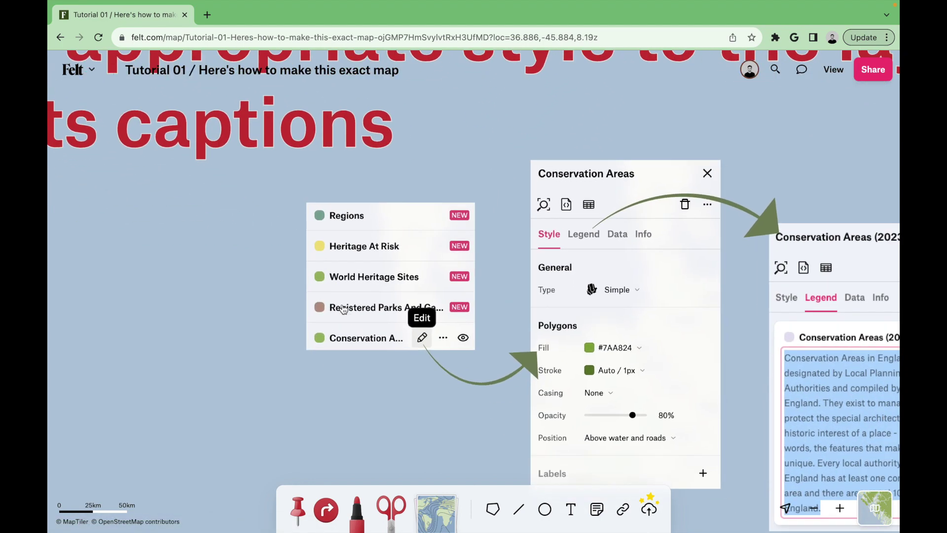
pyautogui.hscroll(3, 354, 320)
pyautogui.hscroll(6, 406, 154)
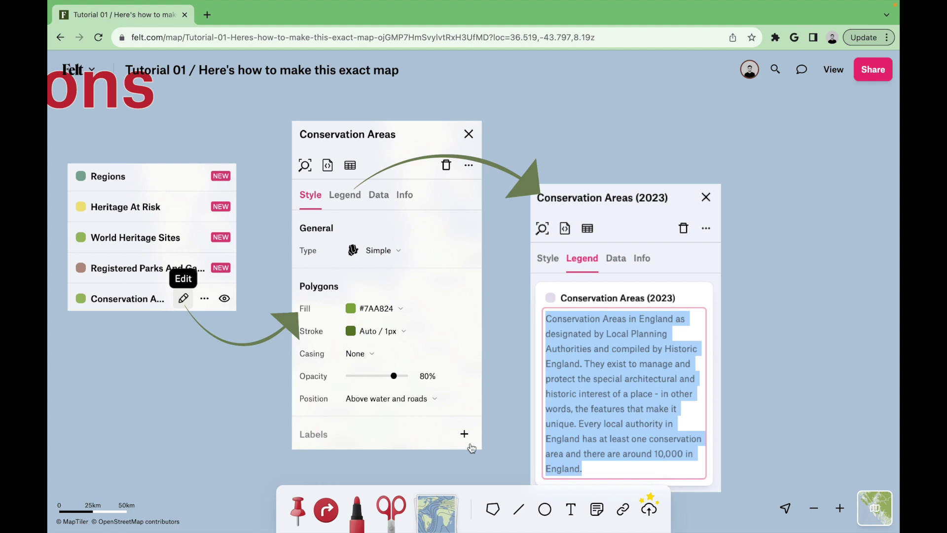
pyautogui.hscroll(6, 403, 382)
pyautogui.scroll(-3, 403, 382)
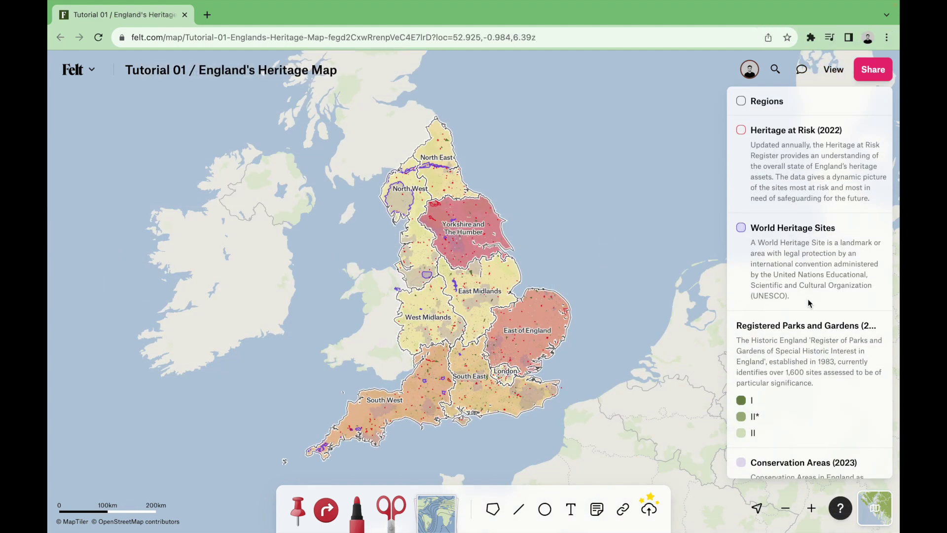
pyautogui.scroll(-5, 833, 335)
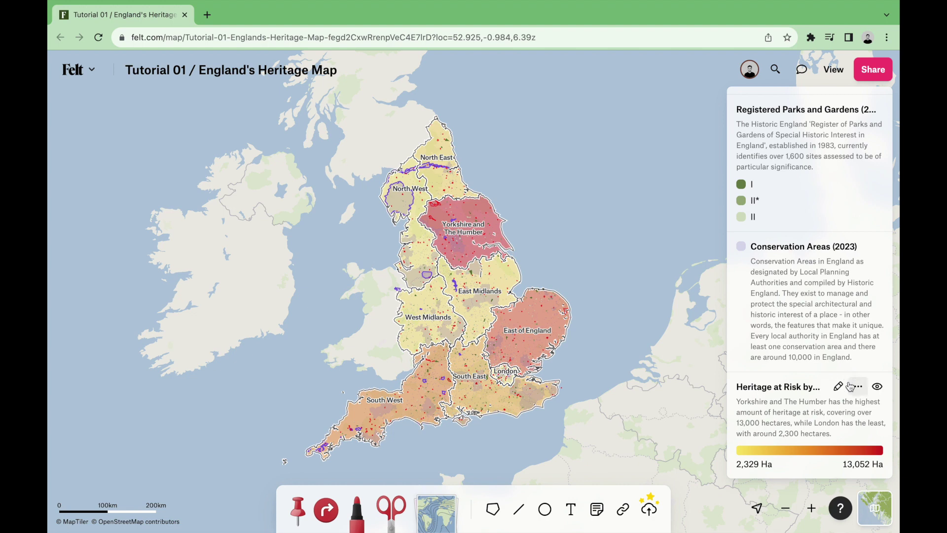
# - Give Heritage at Risk by Region a continuous Color range on Area ha_su with the yellow-red ramp
pyautogui.click(837, 387)
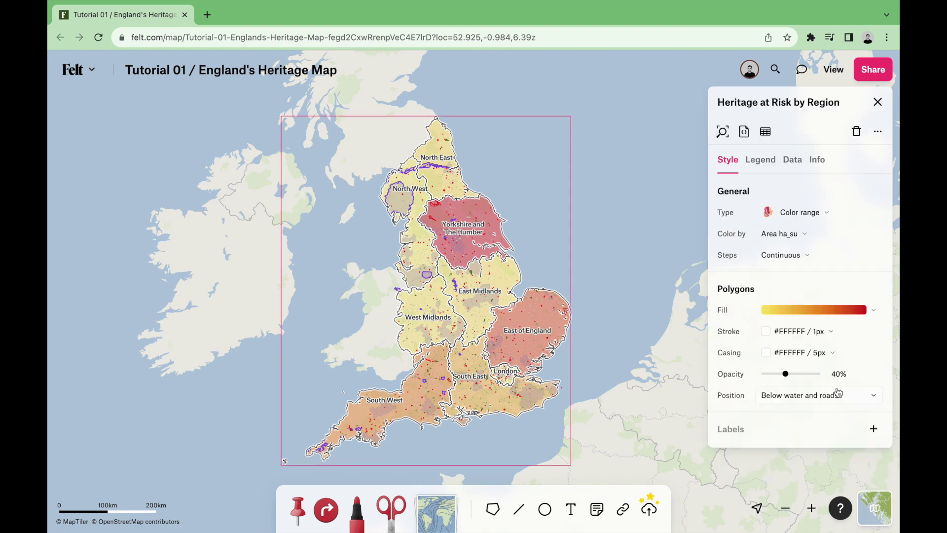
pyautogui.click(817, 213)
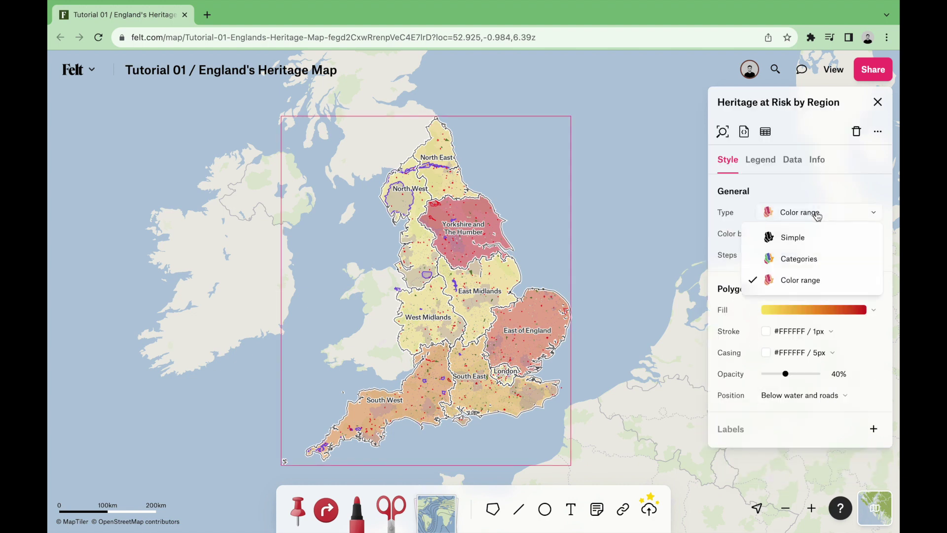
pyautogui.click(810, 285)
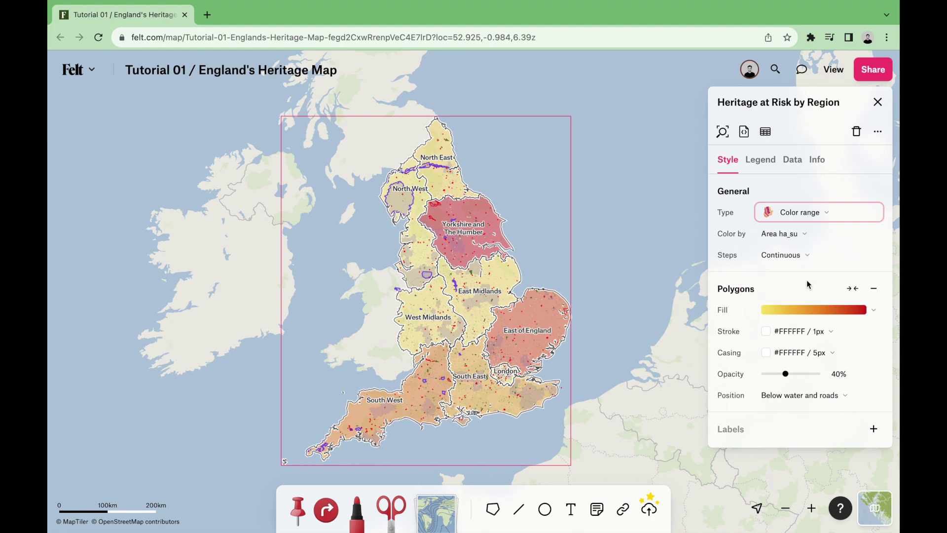
pyautogui.click(793, 239)
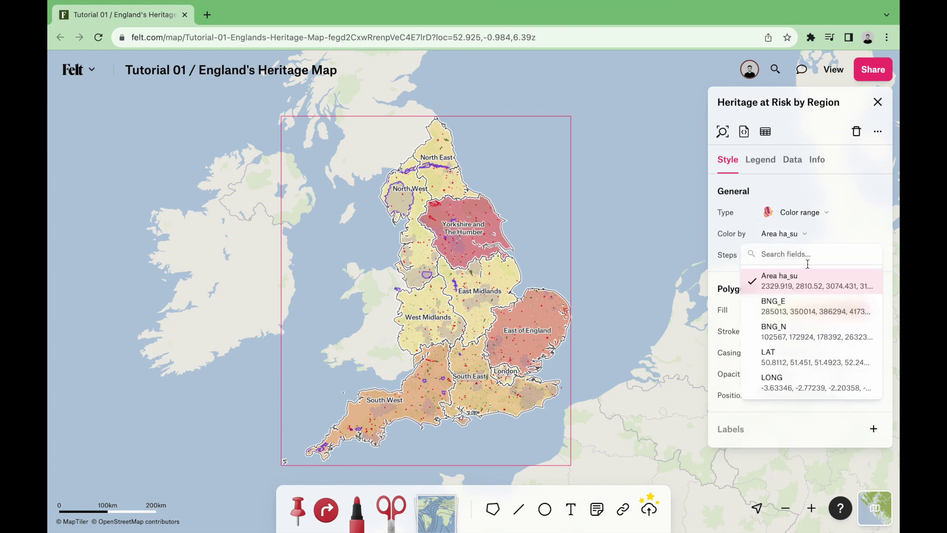
pyautogui.click(789, 287)
pyautogui.click(784, 254)
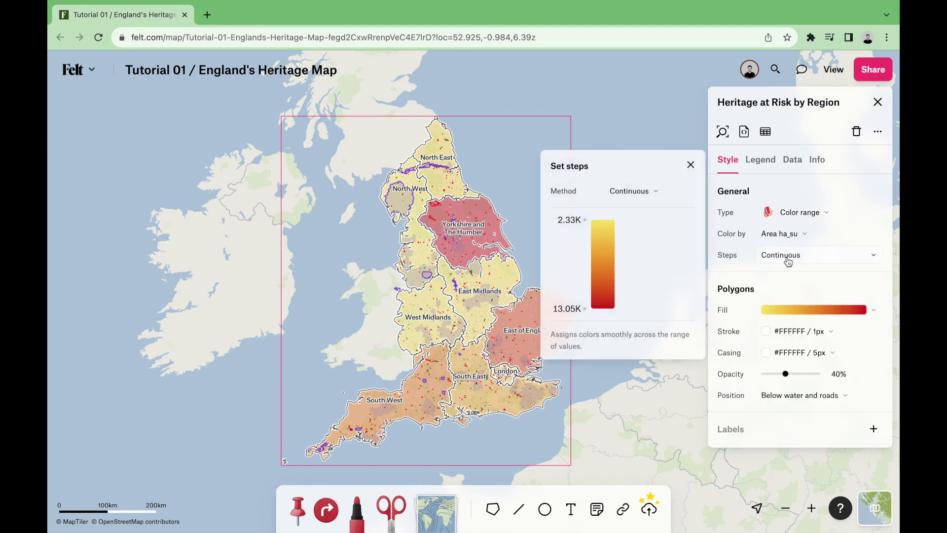
pyautogui.click(630, 193)
pyautogui.click(634, 352)
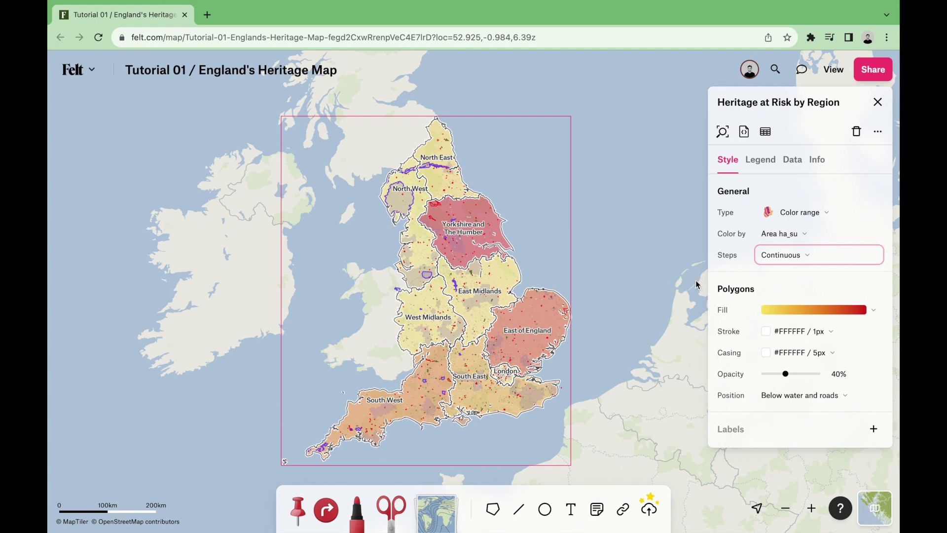
pyautogui.click(874, 311)
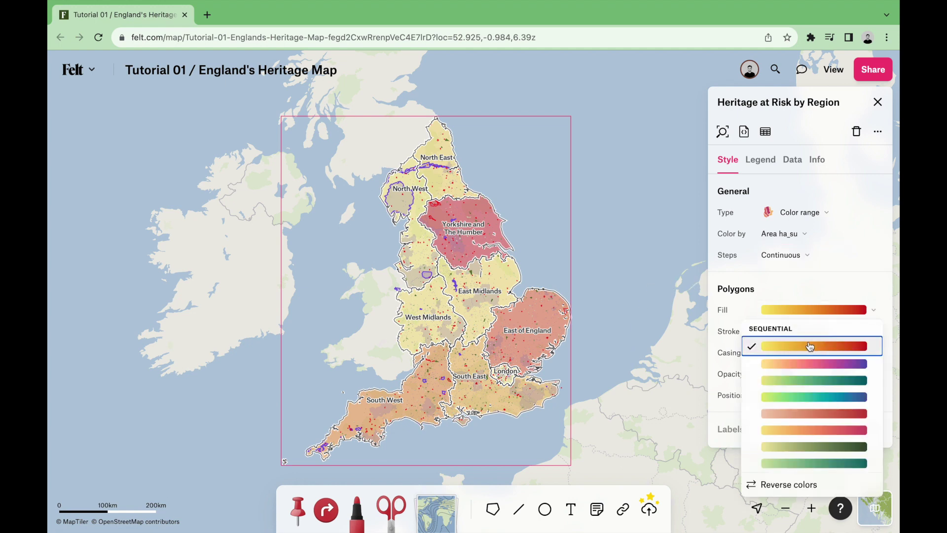
pyautogui.click(874, 309)
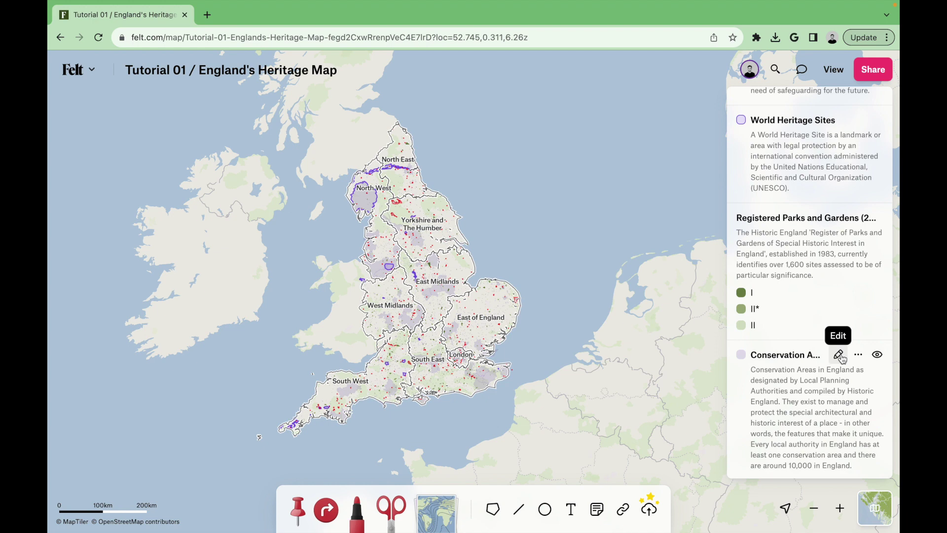
# - Open the styling options for the Conservation Areas layer
pyautogui.click(839, 356)
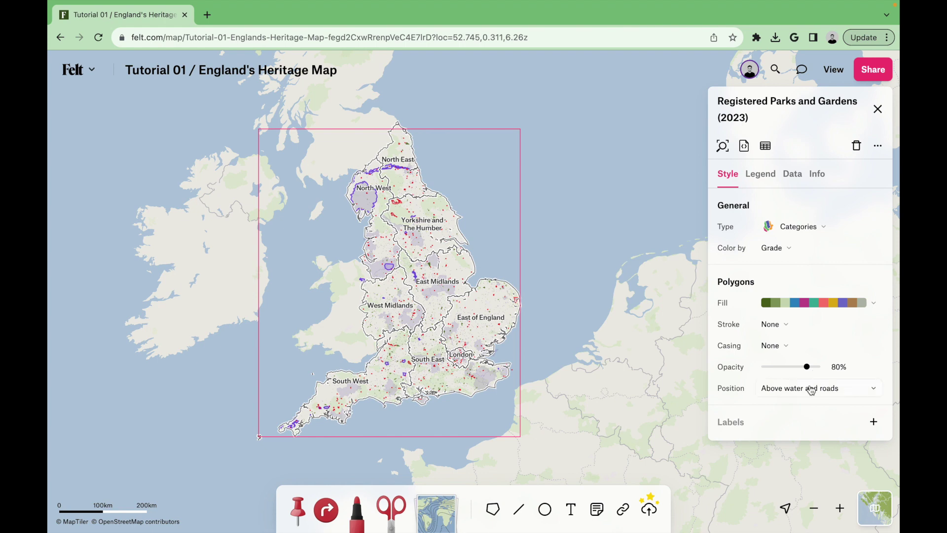
# - Inspect the fill colours of the grade I, II* and II categories in the Parks and Gardens legend
pyautogui.click(766, 178)
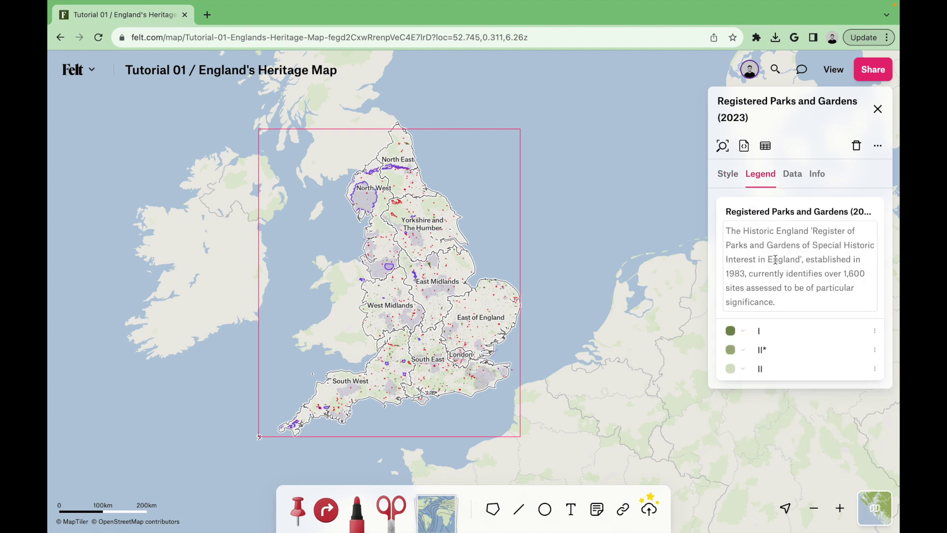
pyautogui.click(744, 331)
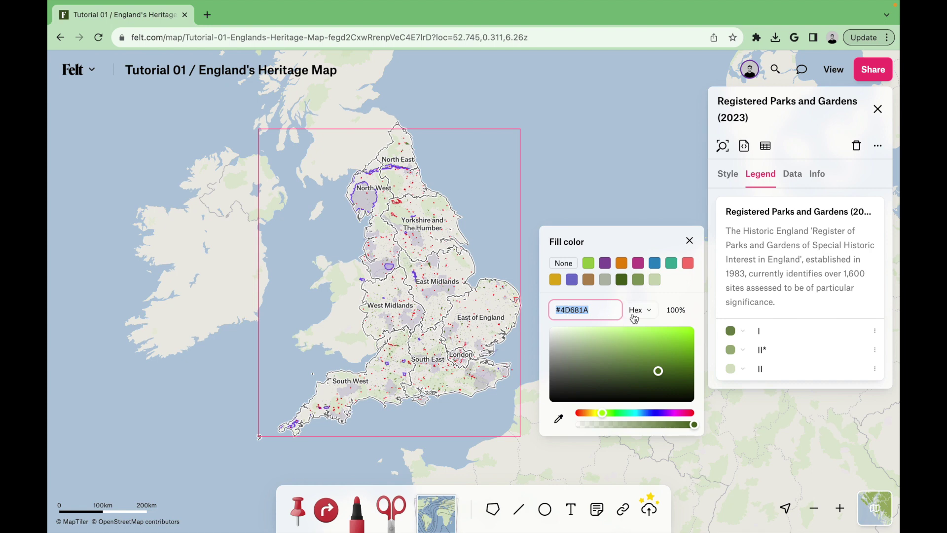
pyautogui.click(690, 242)
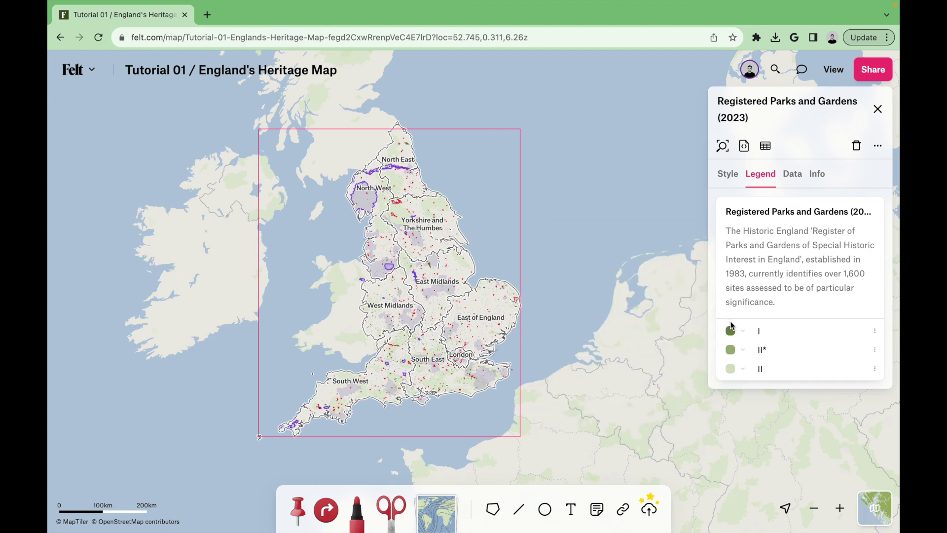
pyautogui.click(739, 350)
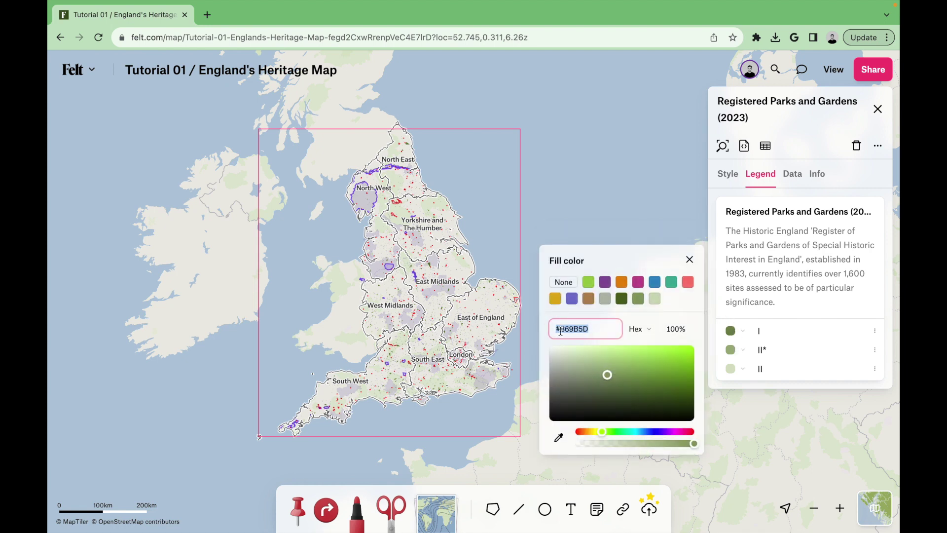
pyautogui.click(690, 260)
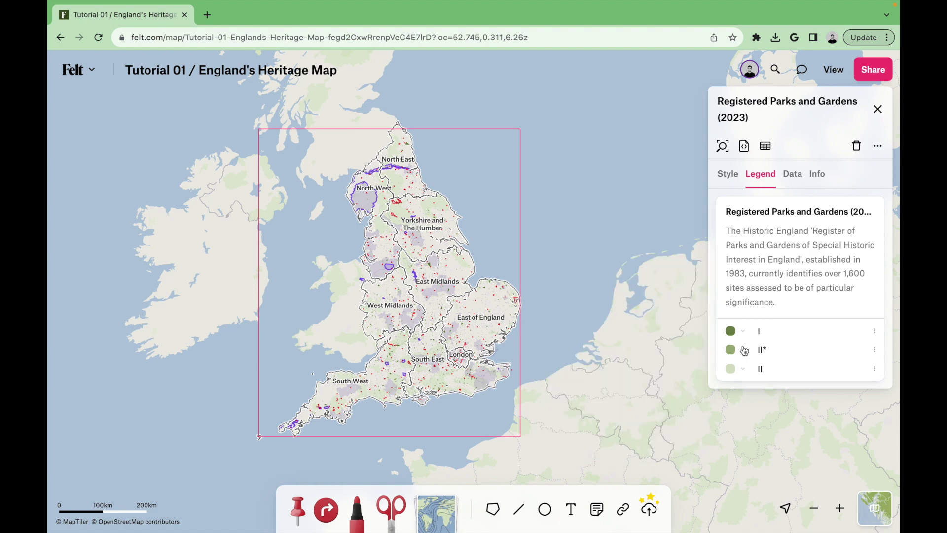
pyautogui.click(746, 369)
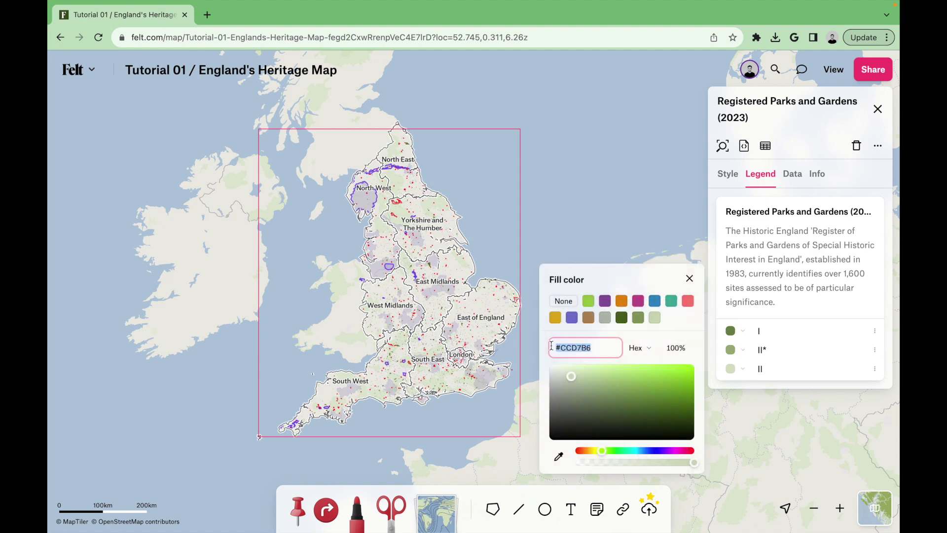
pyautogui.click(689, 278)
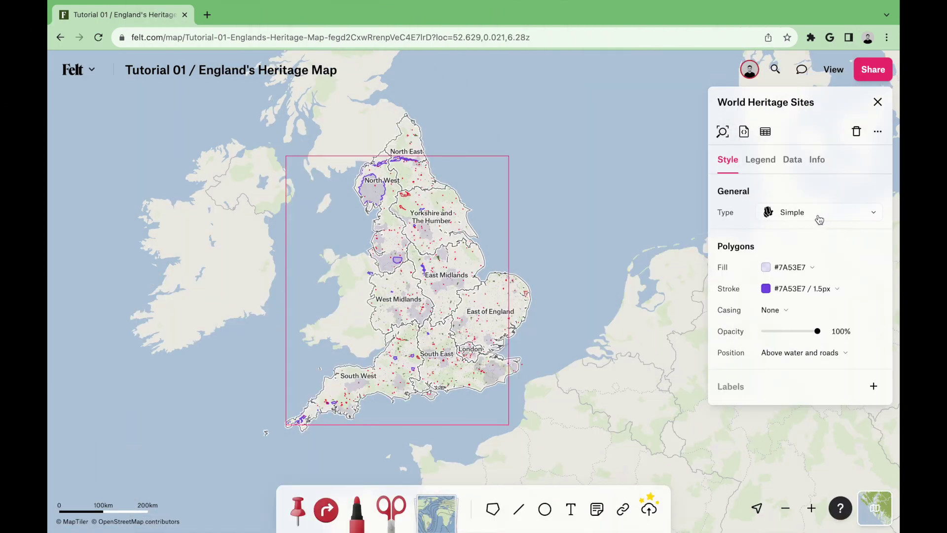
# - Review the World Heritage Sites #7A53E7 fill and 1.5px #7A53E7 outline settings
pyautogui.click(855, 270)
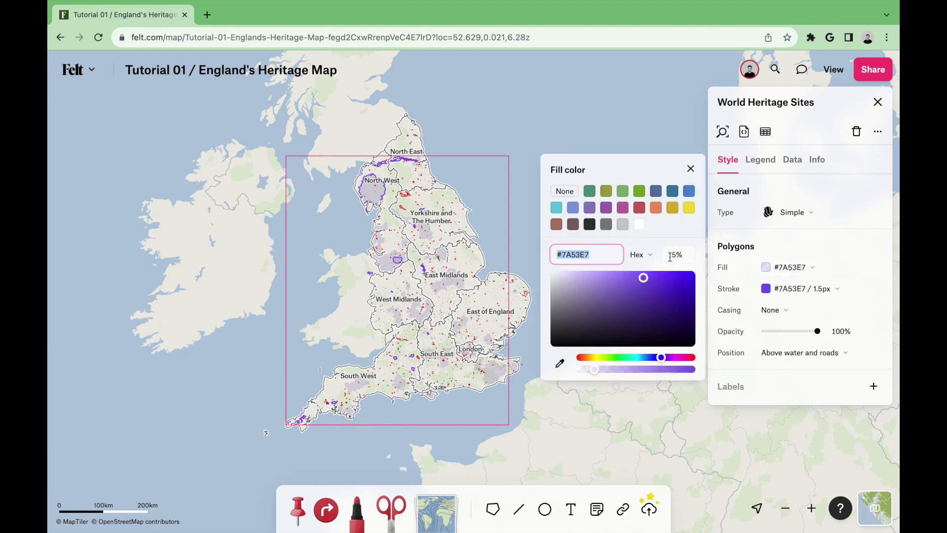
pyautogui.click(691, 168)
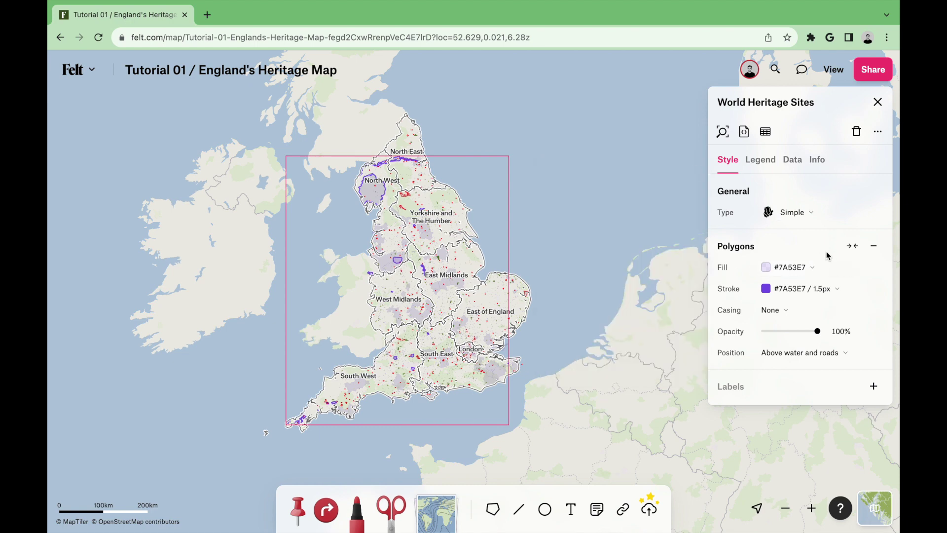
pyautogui.click(852, 292)
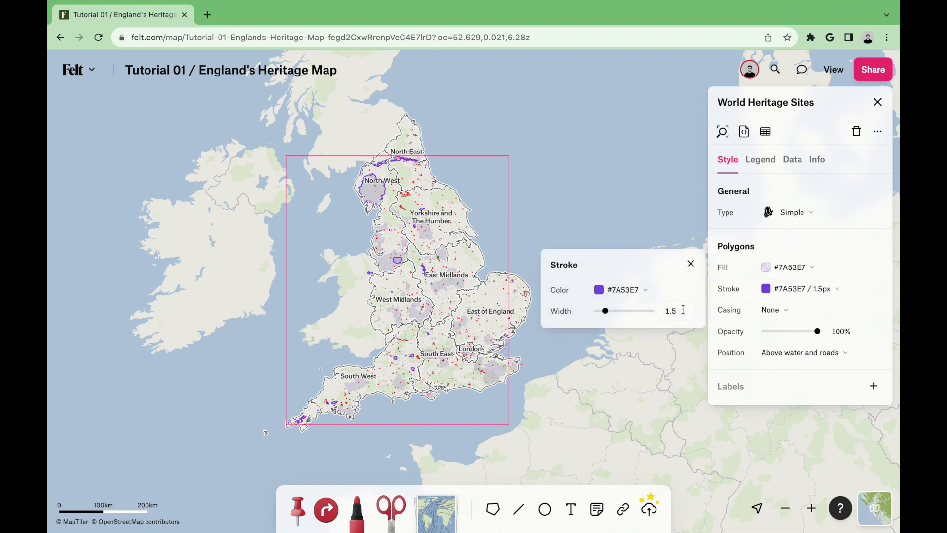
pyautogui.click(690, 266)
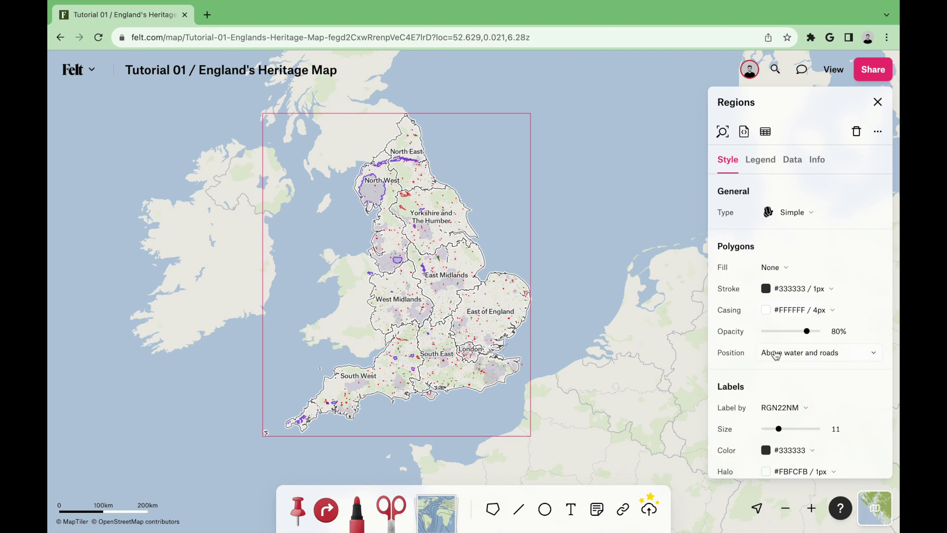
# - Scroll the Regions style panel down to its size 11 #333333 label settings
pyautogui.scroll(-1, 776, 356)
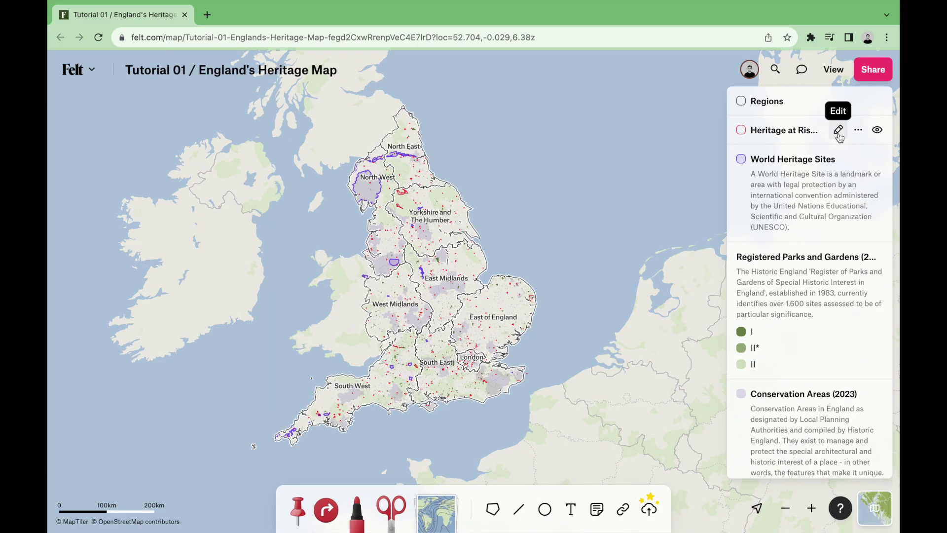
# - Caption the Heritage at Risk (2022) legend with a description of the annually updated Heritage at Risk Register
pyautogui.click(838, 131)
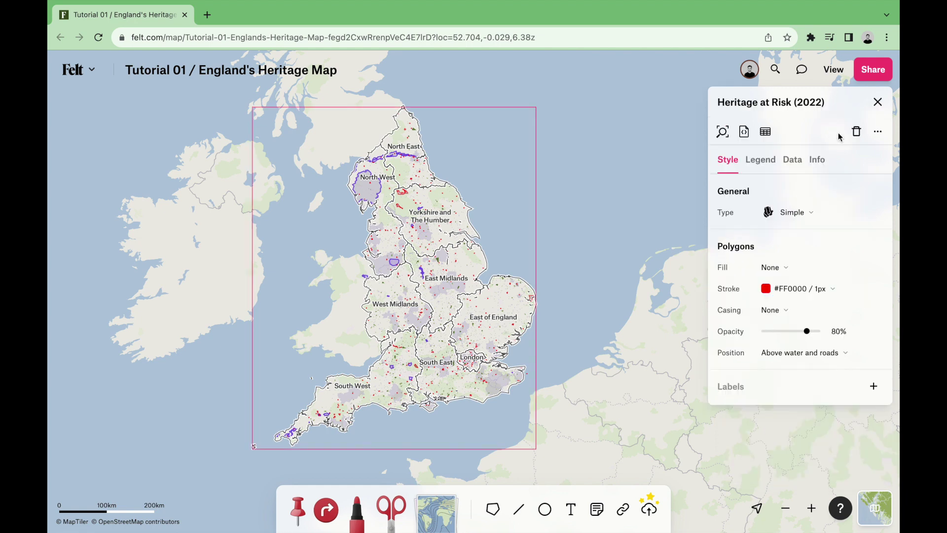
pyautogui.click(760, 161)
pyautogui.click(739, 218)
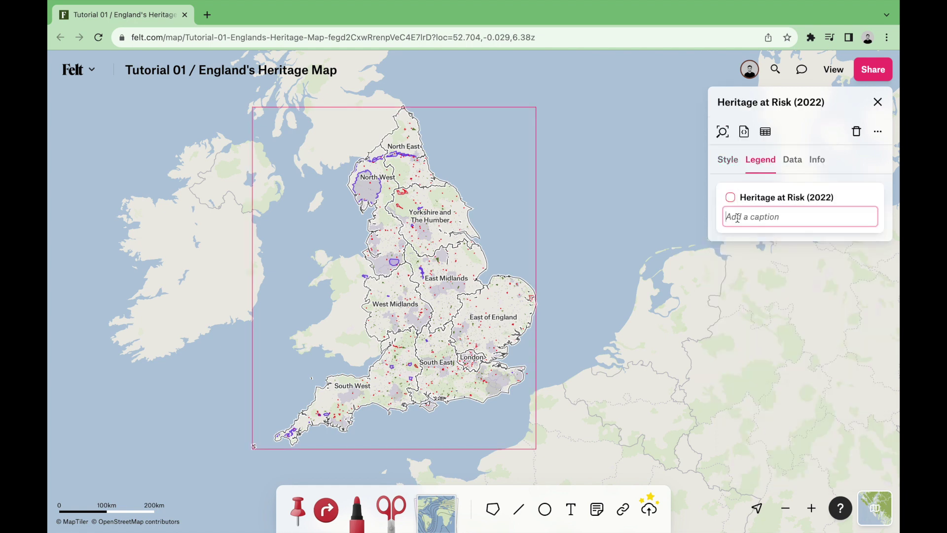
pyautogui.write('Updated annually, the Heritage at Risk Register provides an understanding of the overall state of England’s heritage assets. The data gives a dynamic picture of the sites most at risk and most in need of safeguarding for the future.')
pyautogui.click(877, 102)
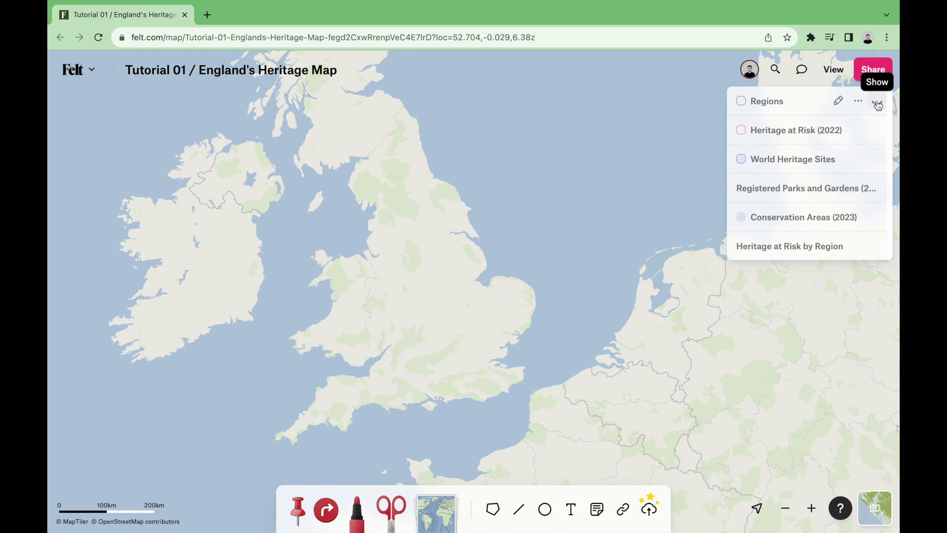
# - Switch the Regions, Heritage at Risk (2022), World Heritage Sites and Registered Parks and Gardens layers back on
pyautogui.click(879, 104)
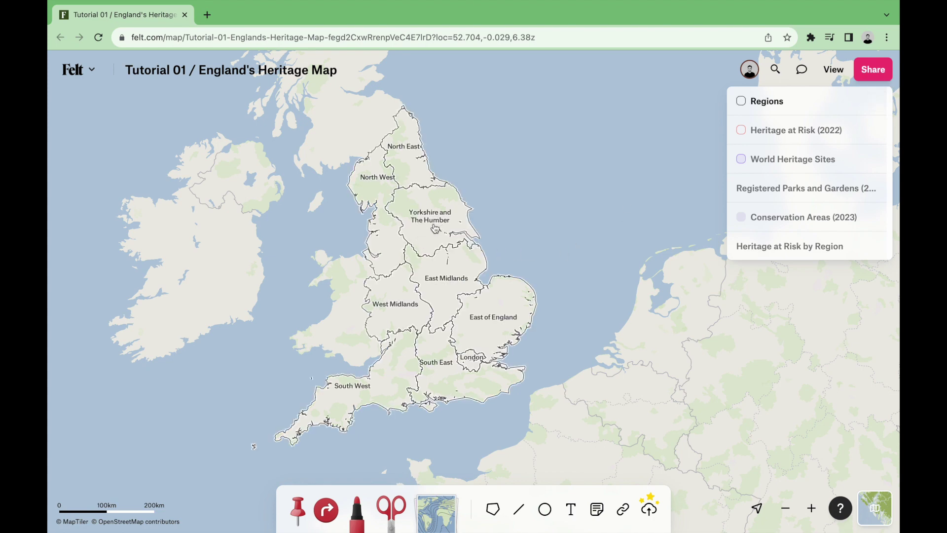
pyautogui.moveTo(782, 184)
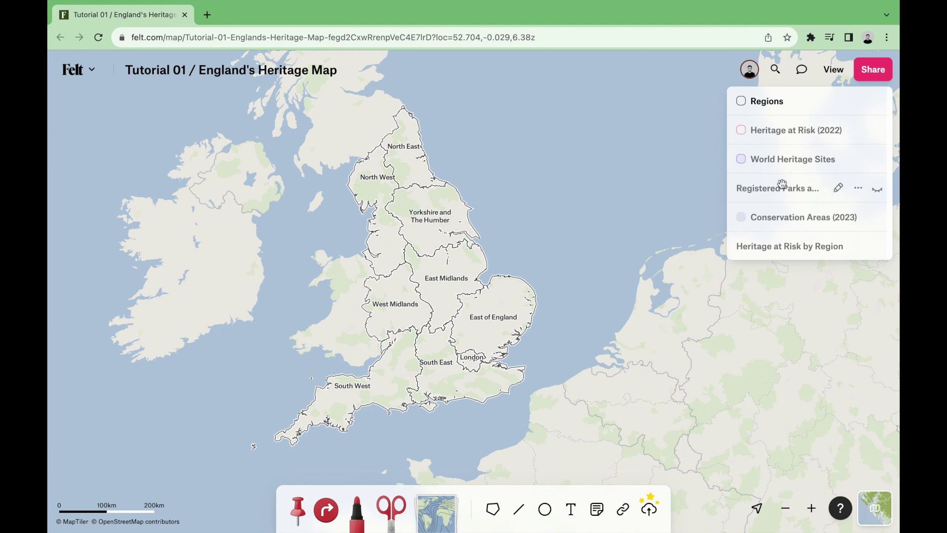
pyautogui.click(879, 132)
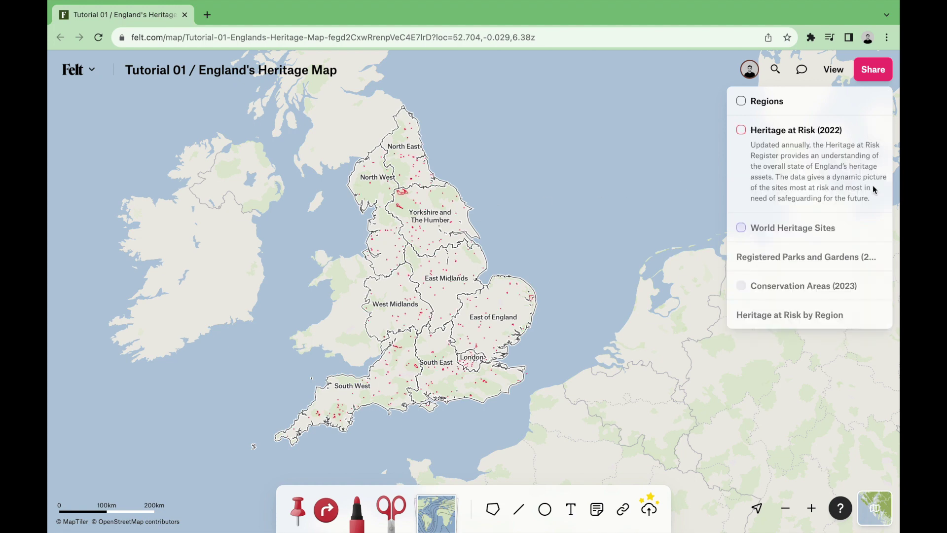
pyautogui.click(876, 230)
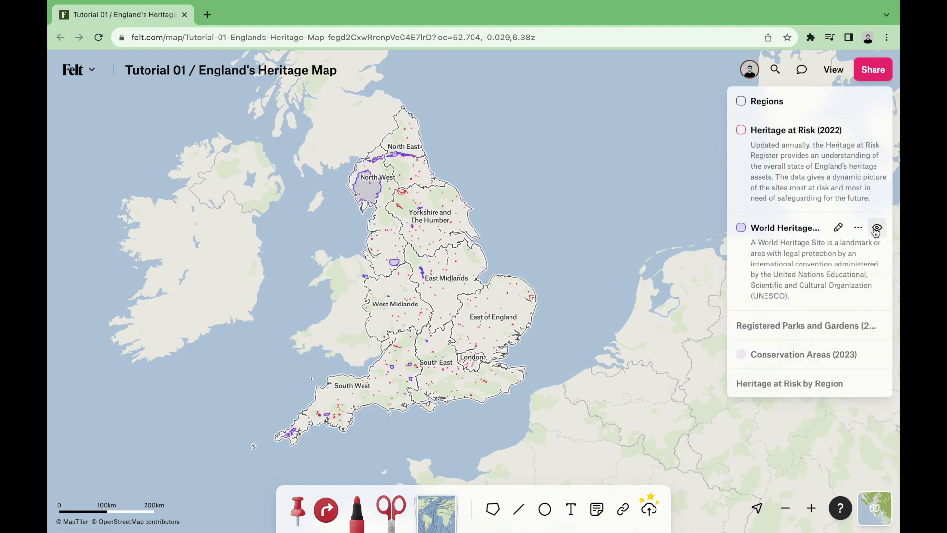
pyautogui.click(877, 326)
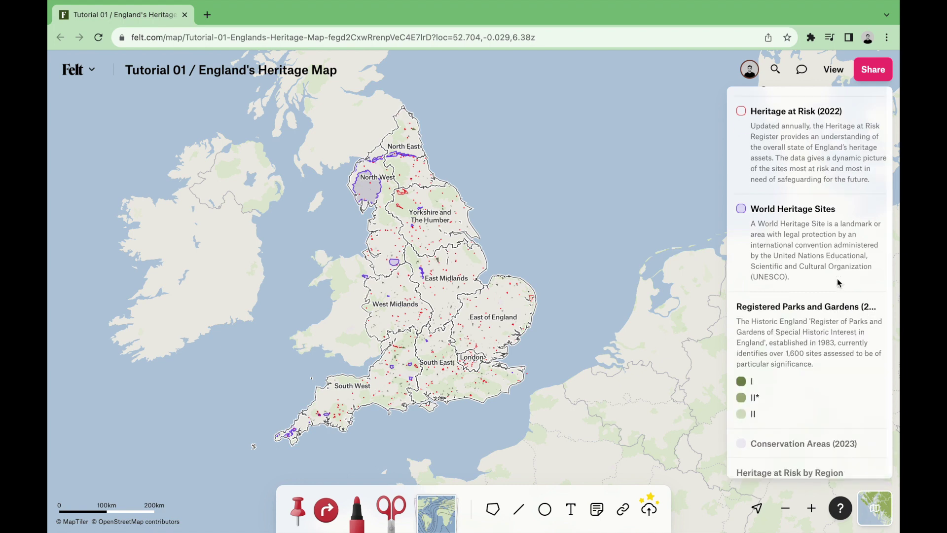
# - Show Conservation Areas and the region shading by heritage-at-risk area (2,329–13,052 Ha), zooming toward London
pyautogui.scroll(-1, 838, 282)
pyautogui.click(879, 438)
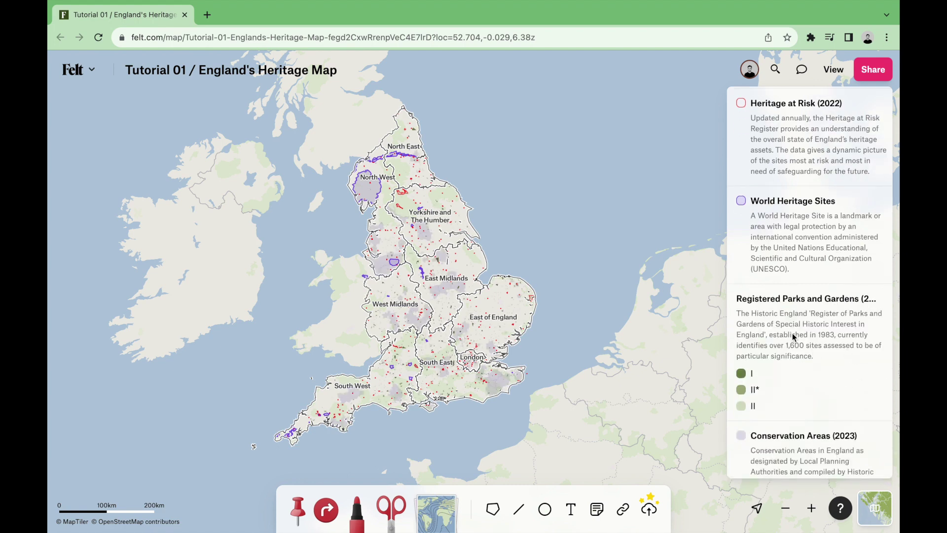
pyautogui.scroll(-3, 809, 345)
pyautogui.click(877, 466)
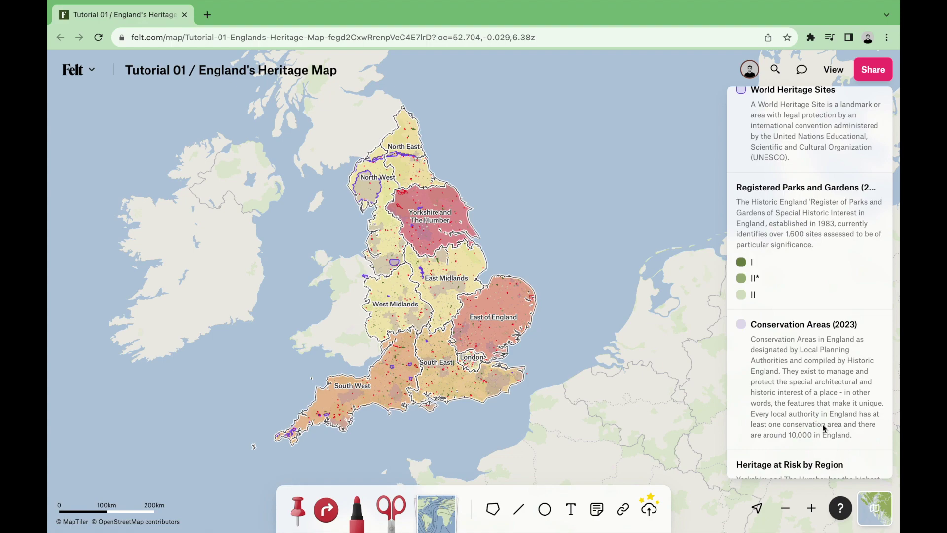
pyautogui.scroll(-3, 809, 417)
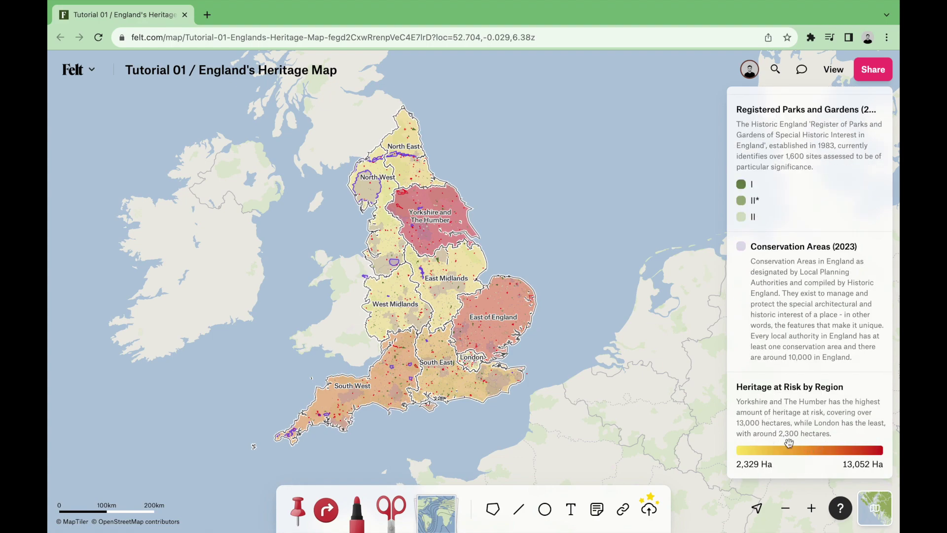
pyautogui.scroll(5, 488, 370)
pyautogui.scroll(5, 488, 370)
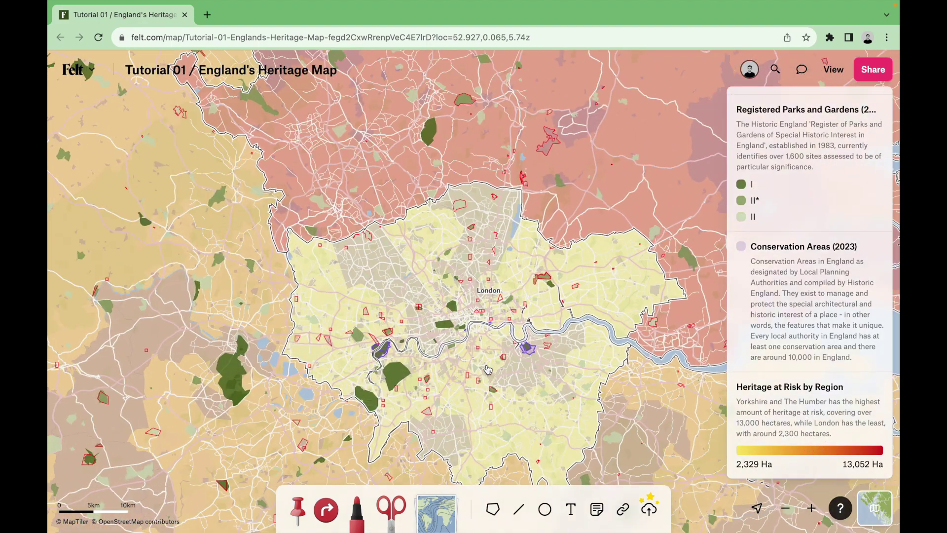